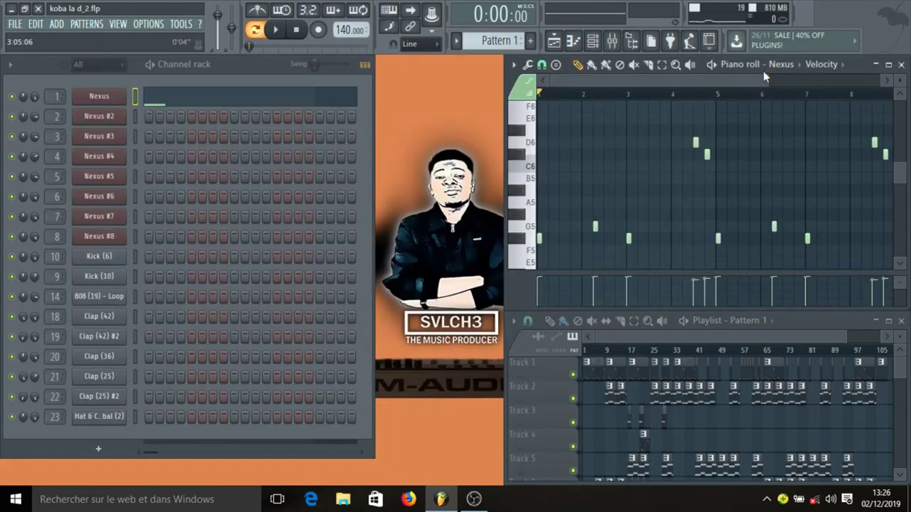
- Play back the Nexus melody in Pattern 1, fitting more bars into the piano roll view
key("space")
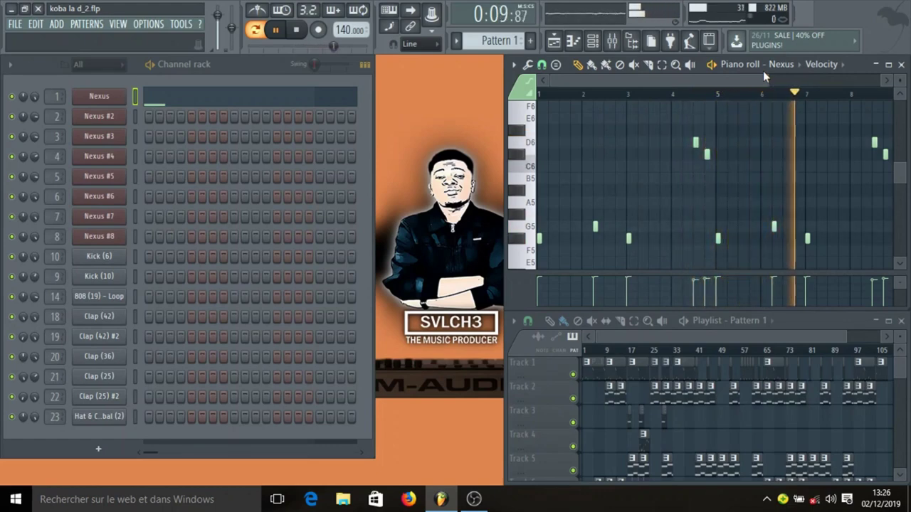
left_click_drag(769, 76, 787, 79)
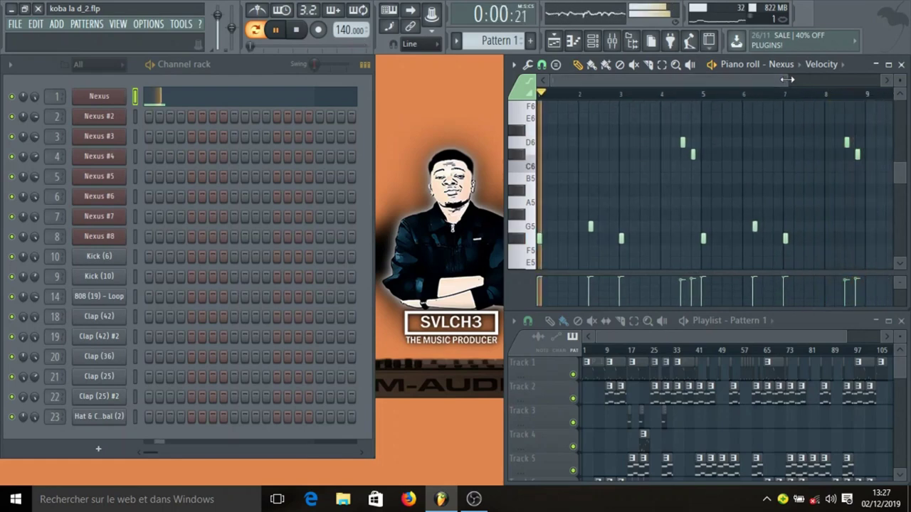
key("space")
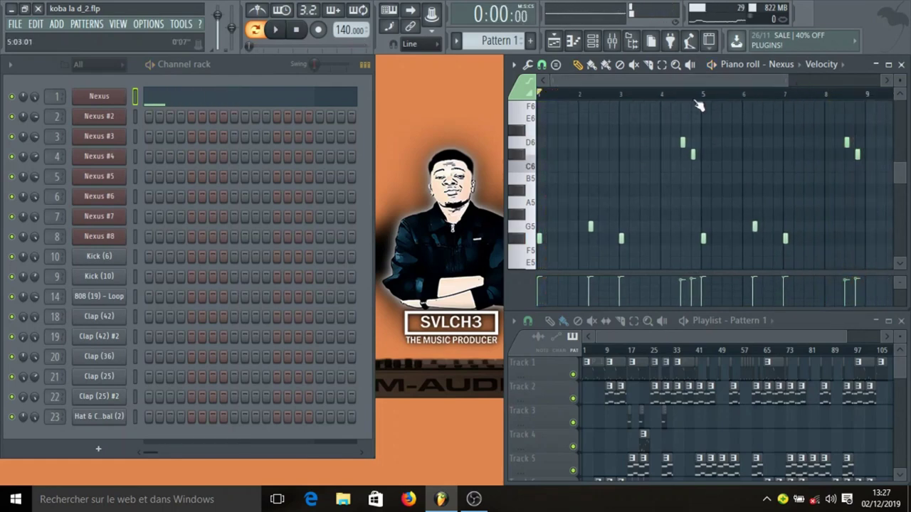
- Open Pattern 4, check the Nexus #2 preset, and play back its notes in the piano roll
double_click(626, 411)
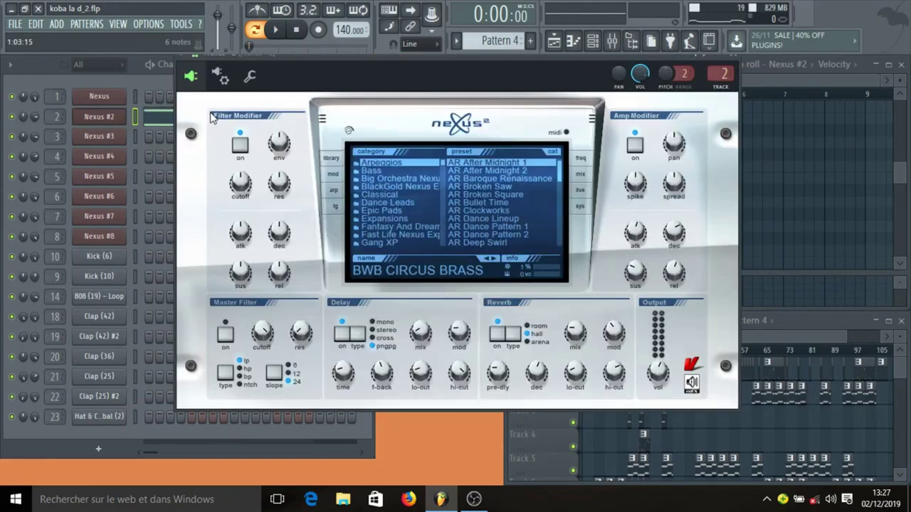
left_click(736, 60)
left_click(207, 121)
left_click(204, 122)
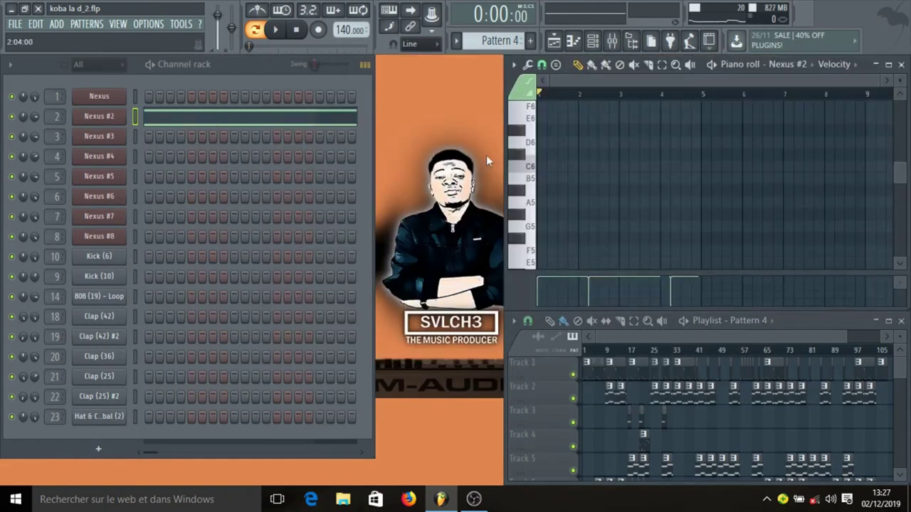
scroll(623, 145, "up", 2)
scroll(774, 109, "down", 1)
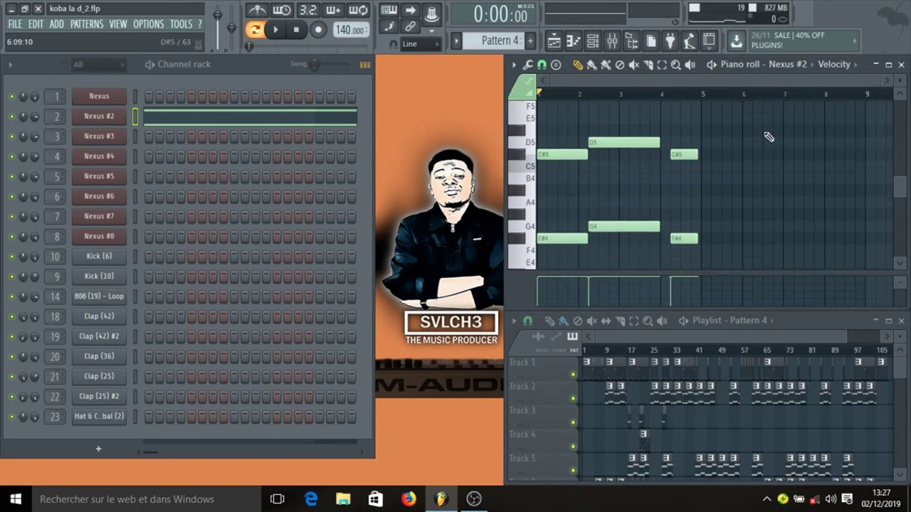
key("space")
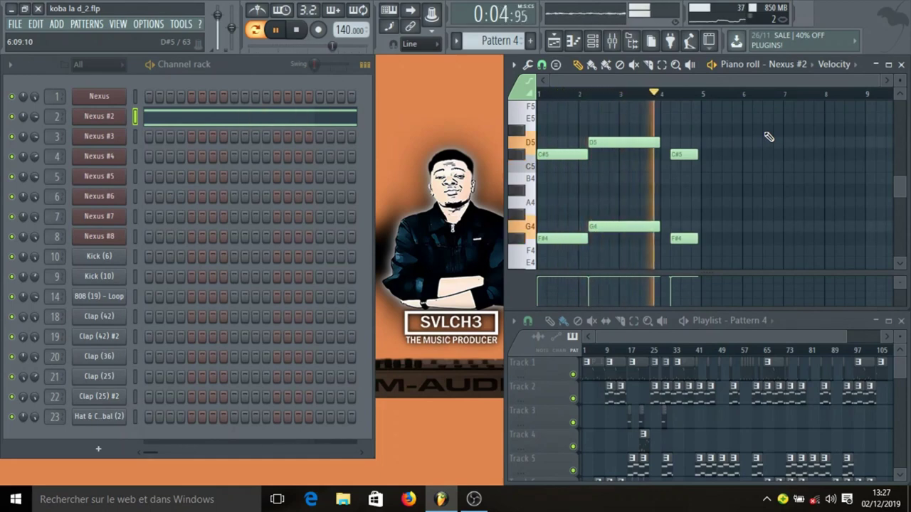
key("space")
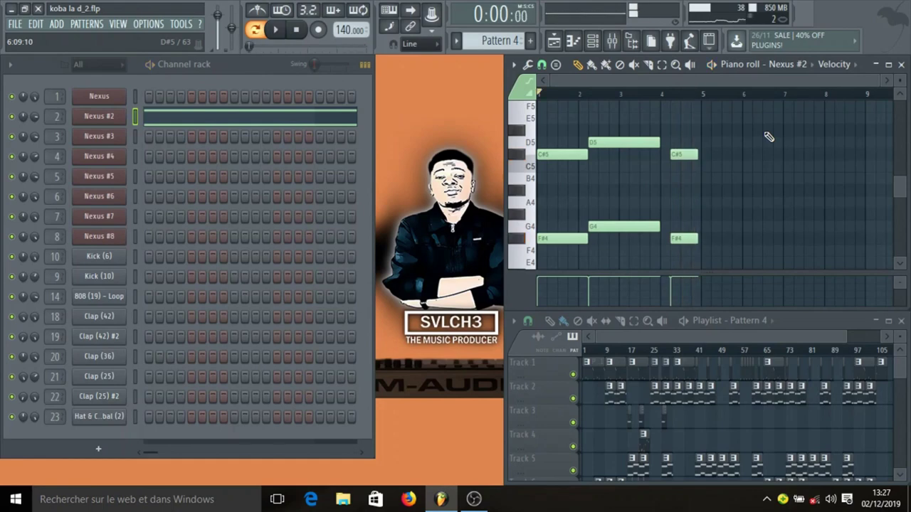
- Open Pattern 5, check the Nexus #3 preset, and play back its note in the piano roll
double_click(715, 382)
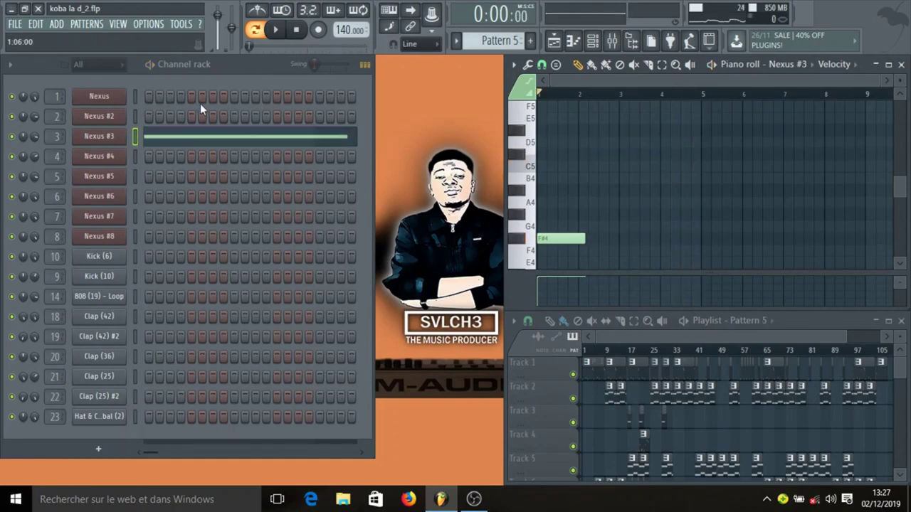
left_click(123, 140)
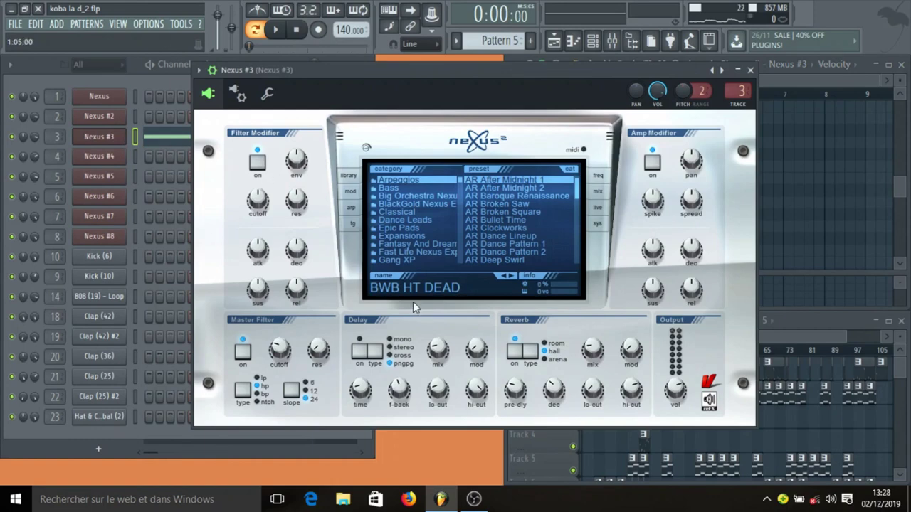
left_click(752, 70)
scroll(659, 156, "down", 3)
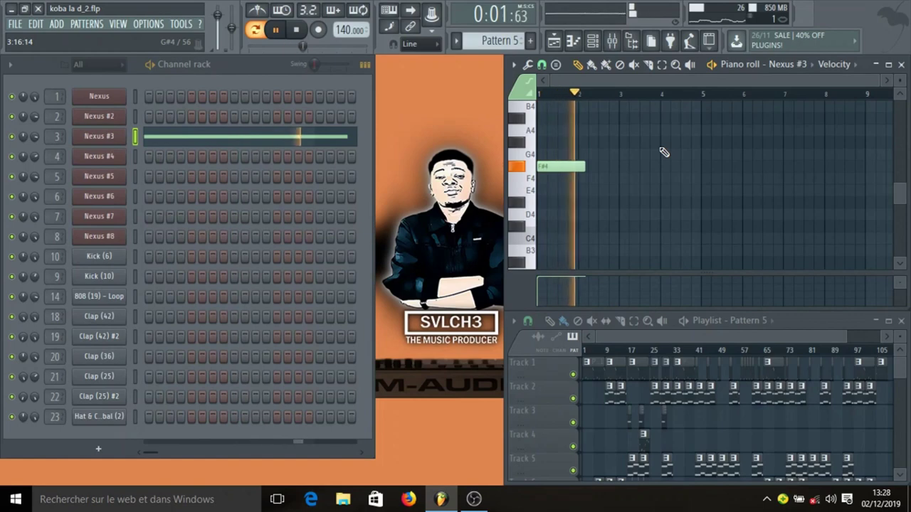
key("space")
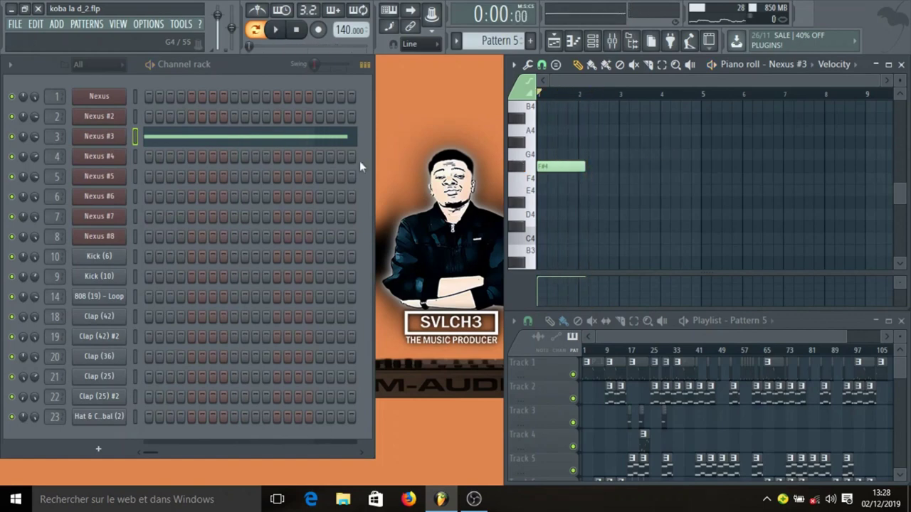
- Check the Nexus #4 preset and play back its melody in Pattern 6
left_click(114, 157)
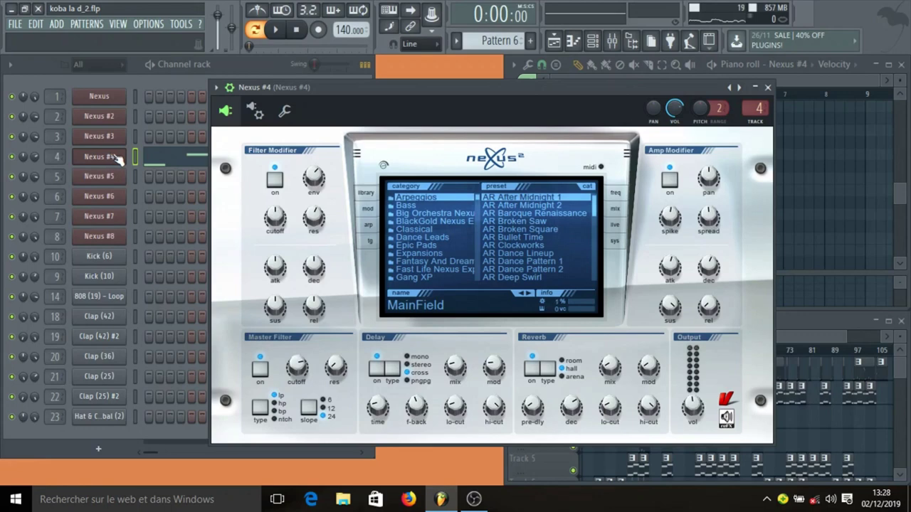
left_click(767, 87)
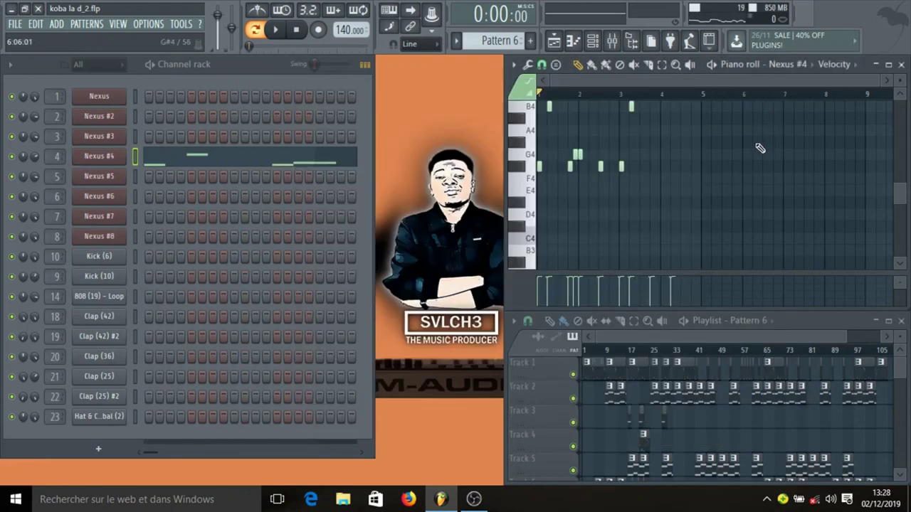
scroll(758, 147, "up", 2)
key("space")
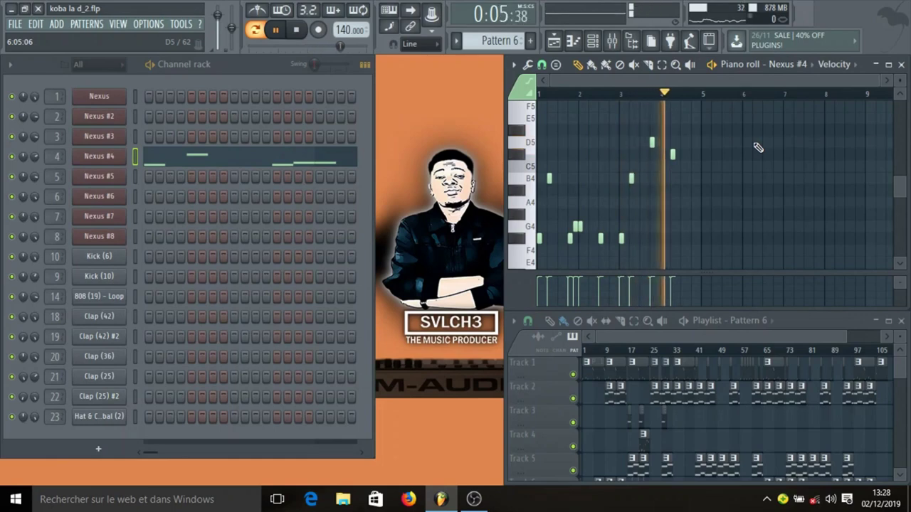
key("space")
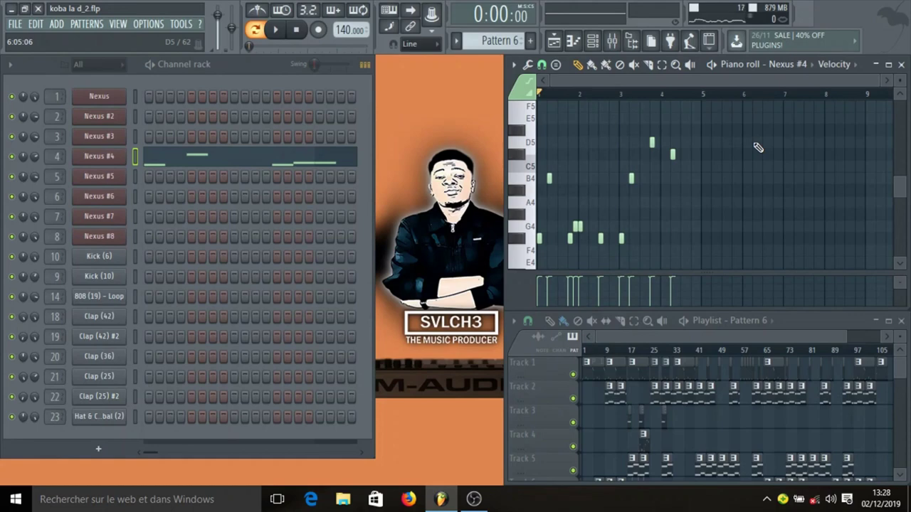
- Check the Nexus #5 preset and arpeggiator settings, and play back its chords in Pattern 7
left_click(99, 176)
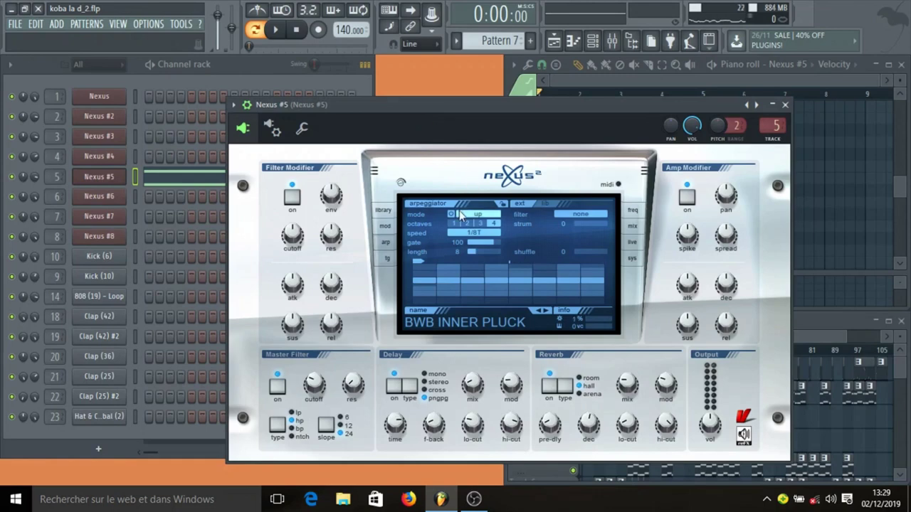
key("space")
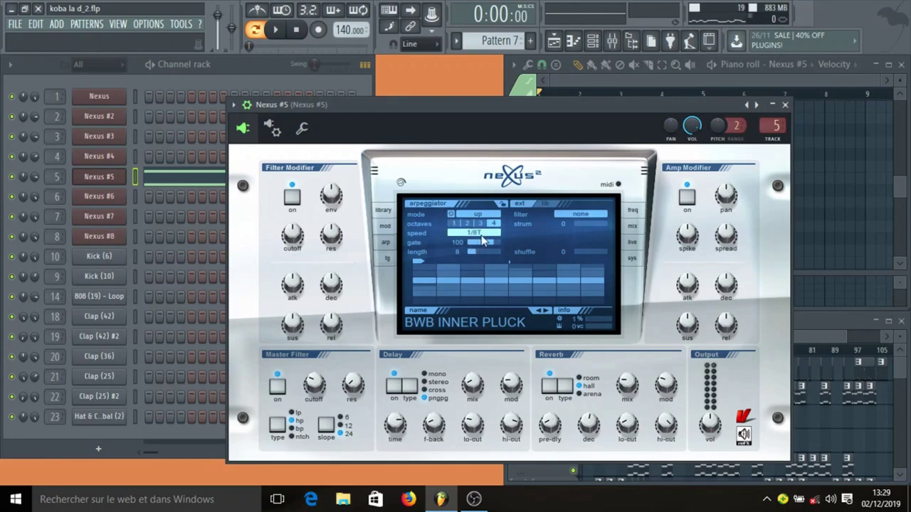
left_click(786, 106)
scroll(741, 141, "down", 3)
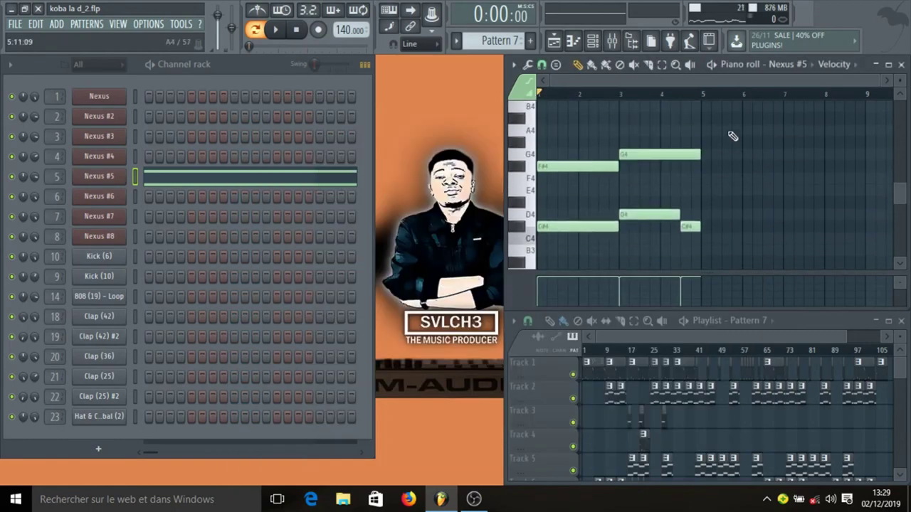
key("space")
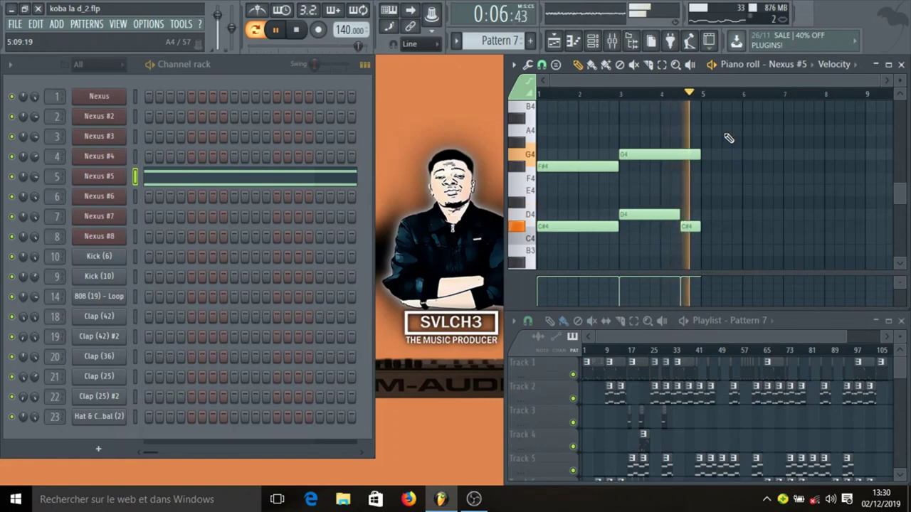
key("space")
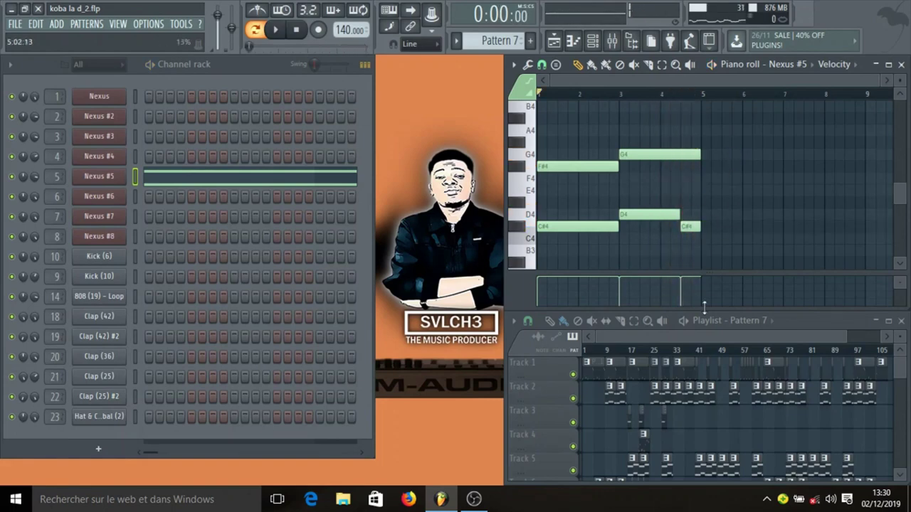
- Open Pattern 8, check the Nexus #6 preset, and play back its melody
double_click(701, 398)
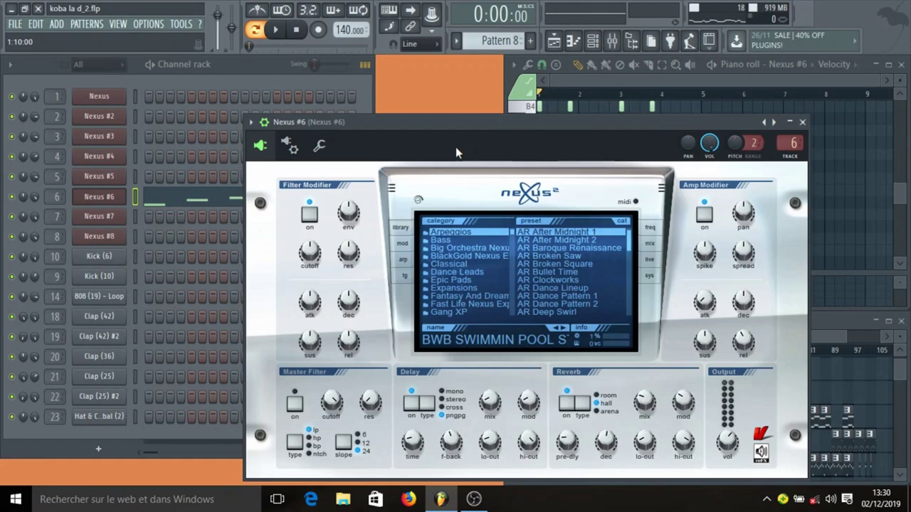
left_click(802, 123)
scroll(790, 153, "up", 3)
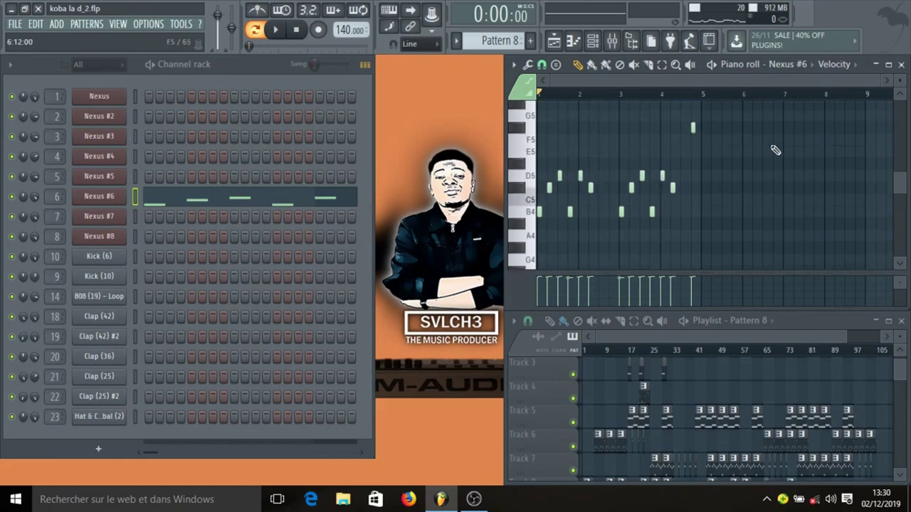
key("space")
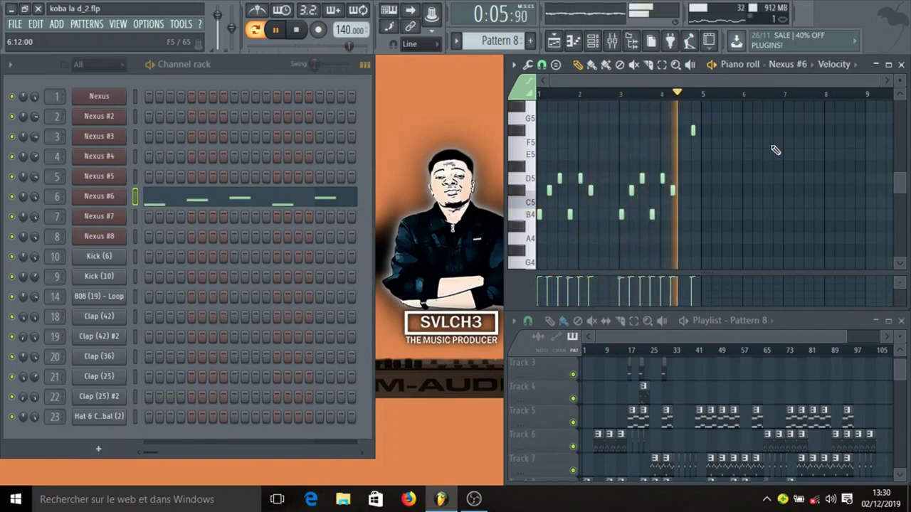
key("space")
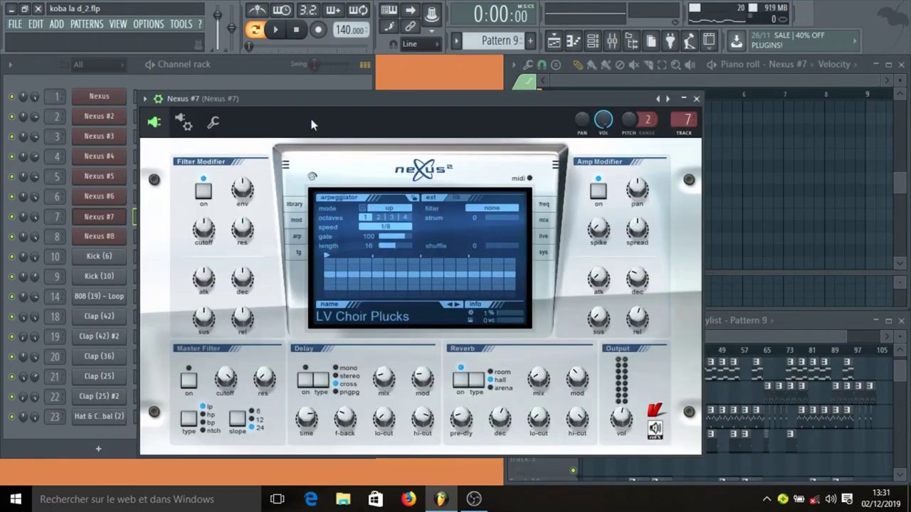
- Close the Nexus #7 instrument window and play back its melody in Pattern 9
left_click(697, 99)
scroll(671, 155, "up", 2)
scroll(671, 155, "down", 2)
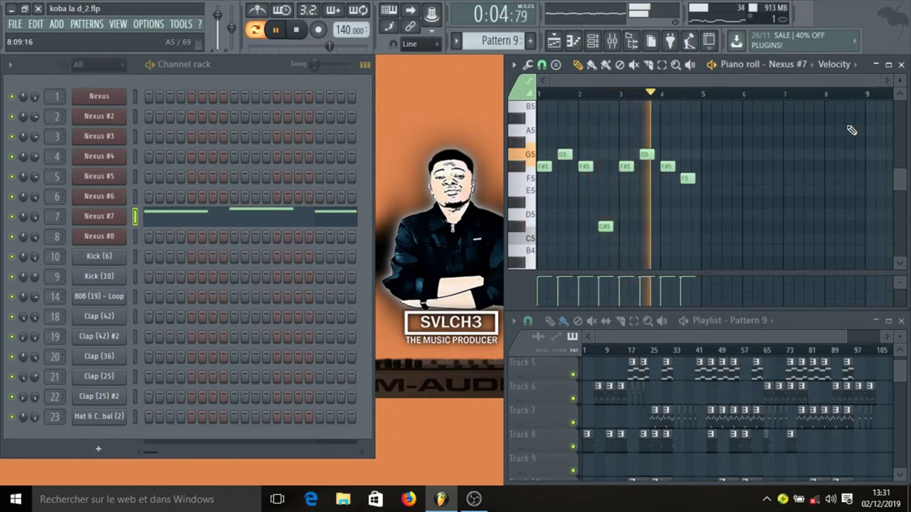
key("space")
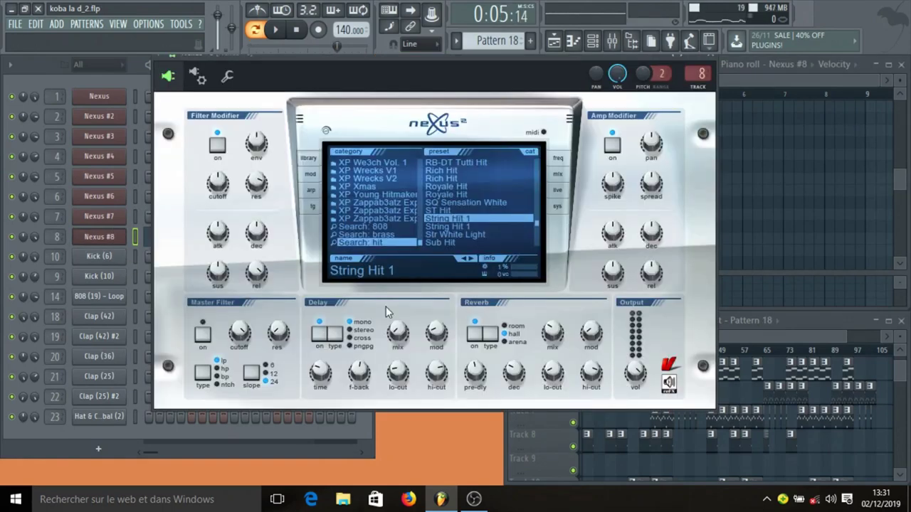
- Close the Nexus #8 instrument window and play back its single hit in Pattern 18
left_click(711, 61)
key("space")
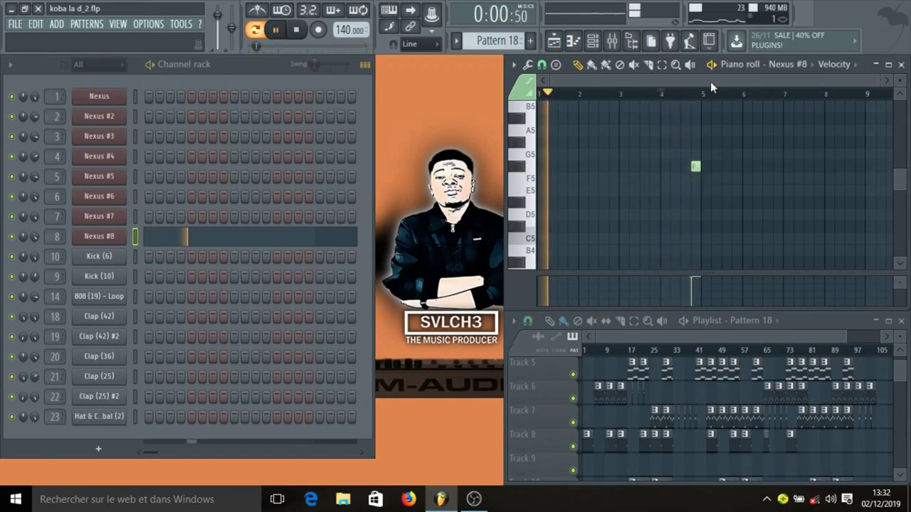
key("space")
key("space")
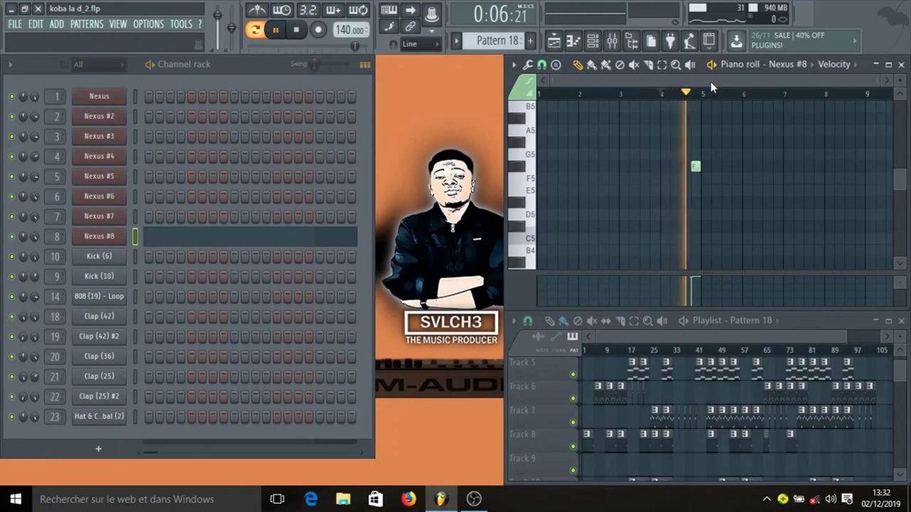
key("space")
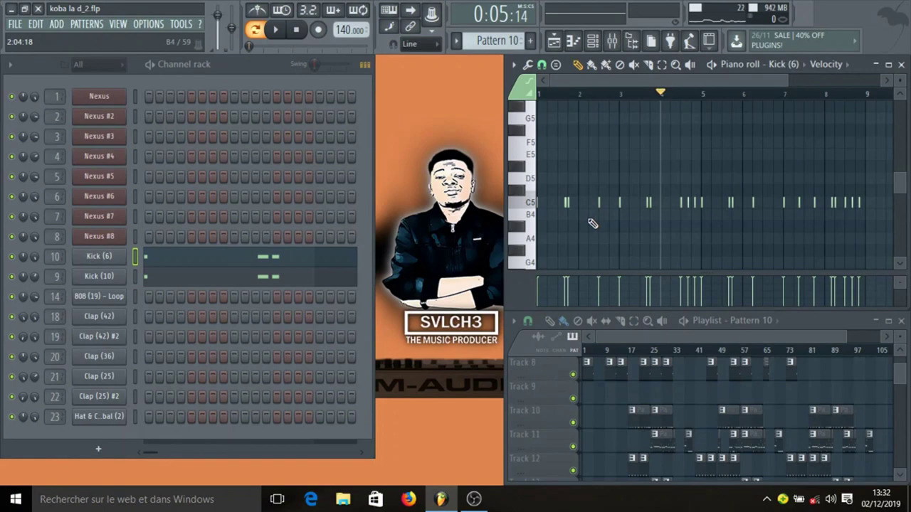
- Mute the Kick (10) channel and play back Pattern 10 from the start to hear Kick (6) alone
left_click(11, 277)
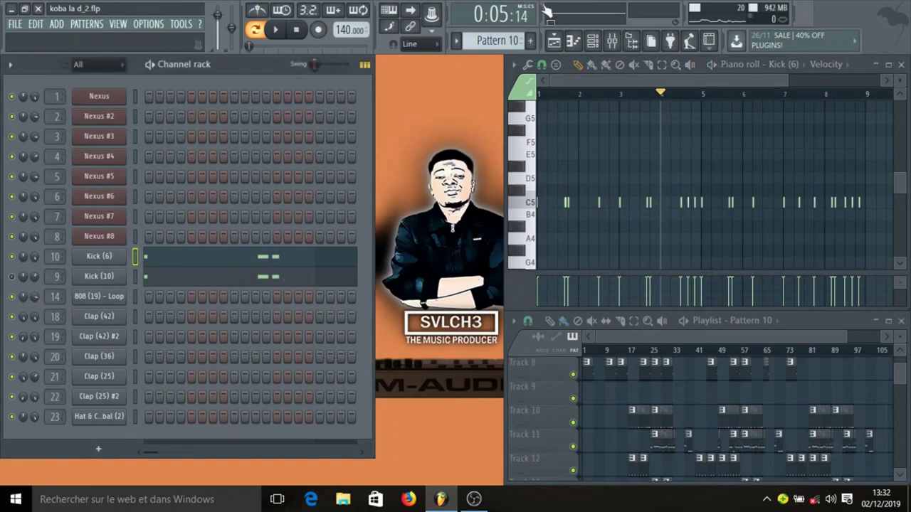
left_click(297, 30)
key("space")
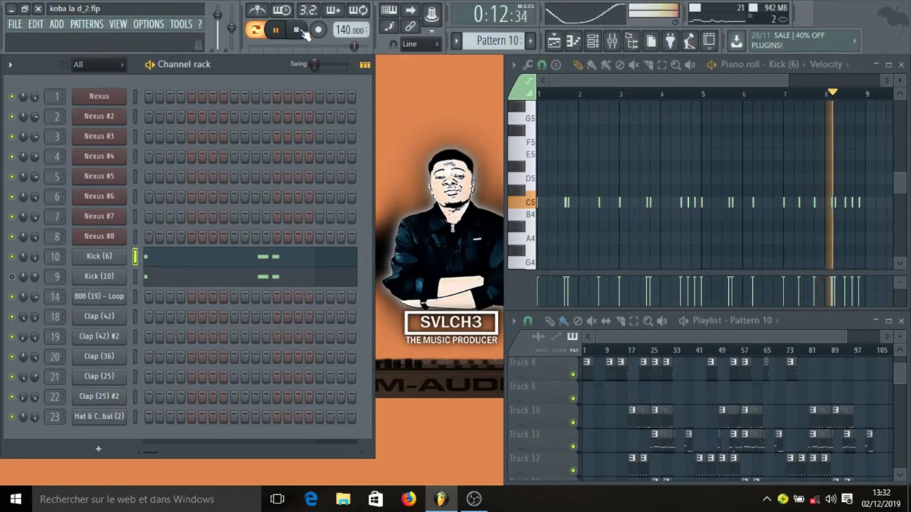
left_click(297, 30)
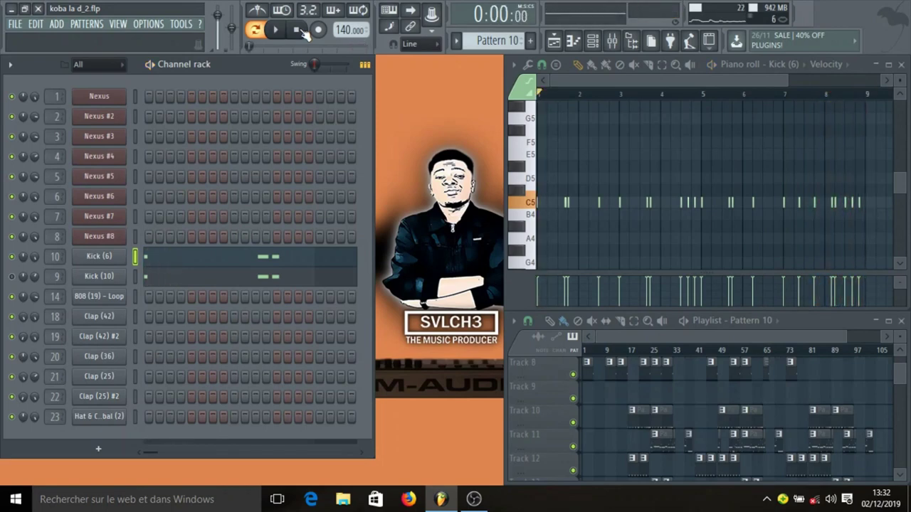
- Mute the Kick (6) channel, unmute Kick (10), and play back Pattern 10 to hear Kick (10) alone
left_click(12, 257)
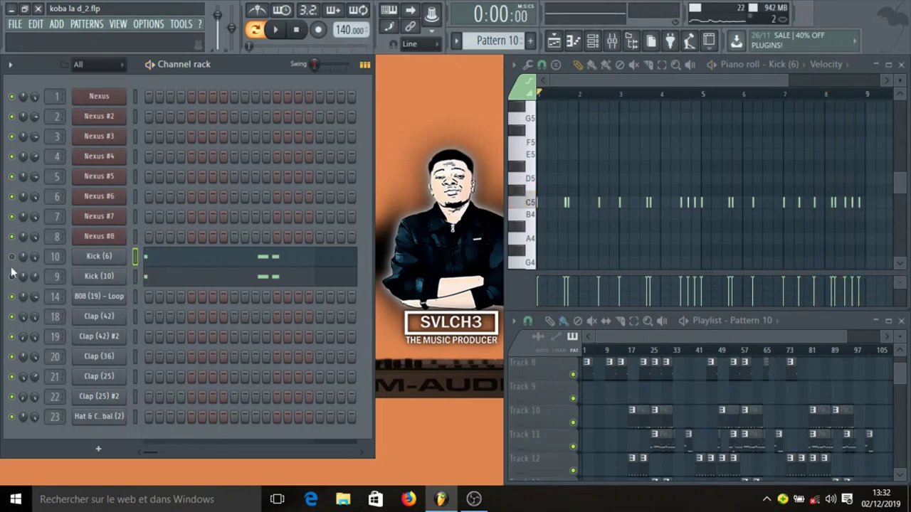
key("space")
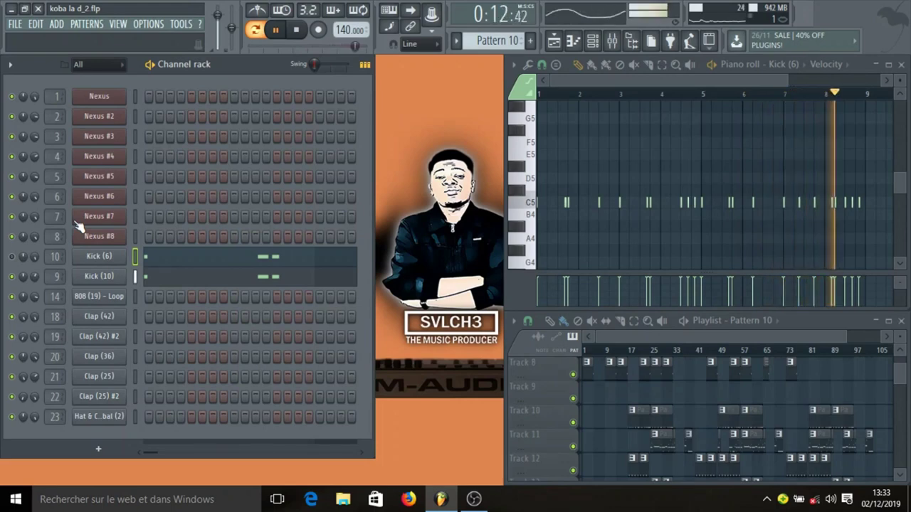
key("space")
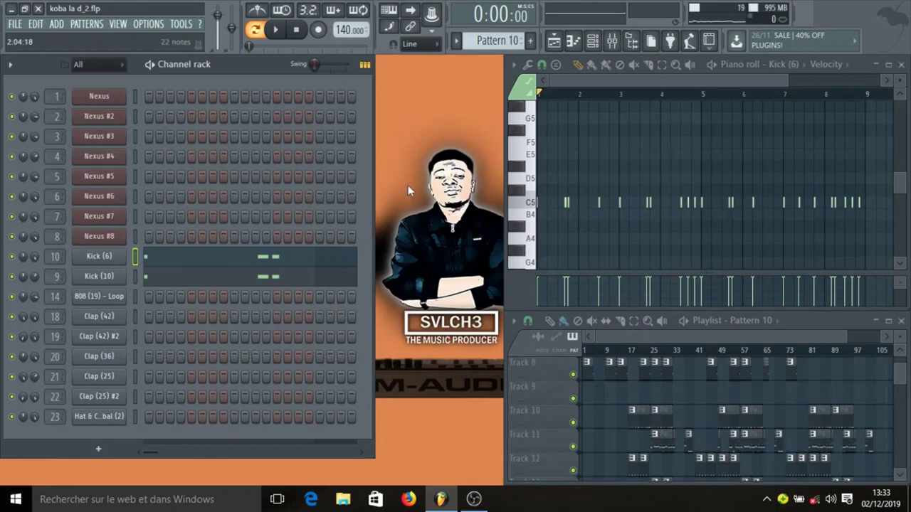
- Open the mixer, select the Kick (10) track, and play back Pattern 10 to examine how the kick signals are routed
left_click(612, 41)
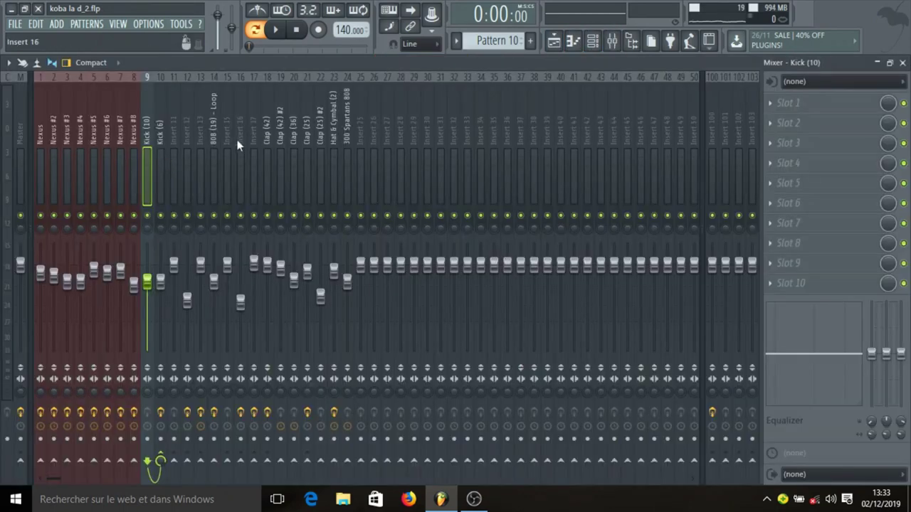
left_click(160, 149)
left_click(144, 153)
key("space")
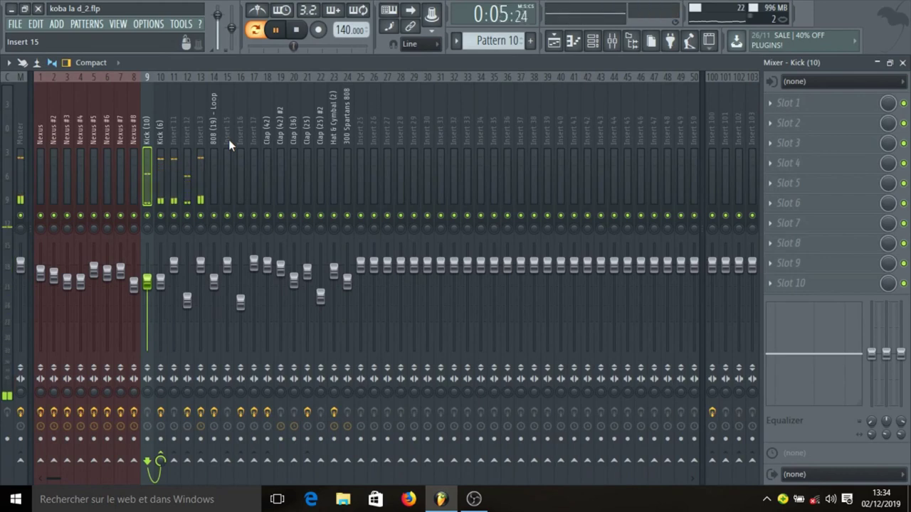
key("space")
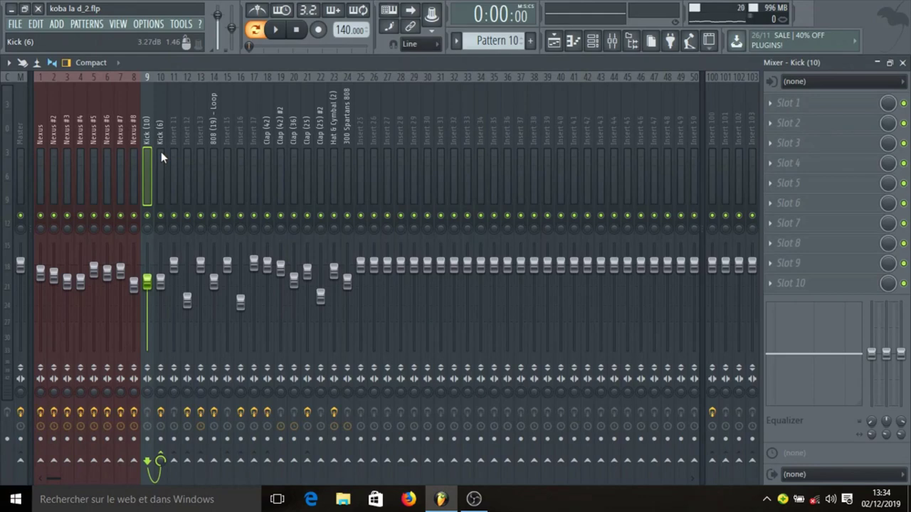
- Select the Kick (6) mixer track and check its Fruity parametric EQ 2, Fruity soft clipper and Fruity Limiter settings
left_click(161, 151)
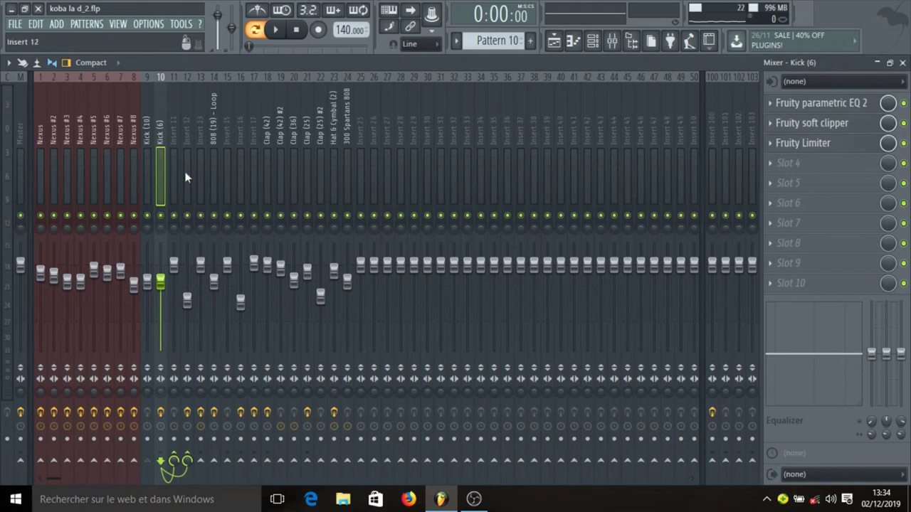
left_click(818, 104)
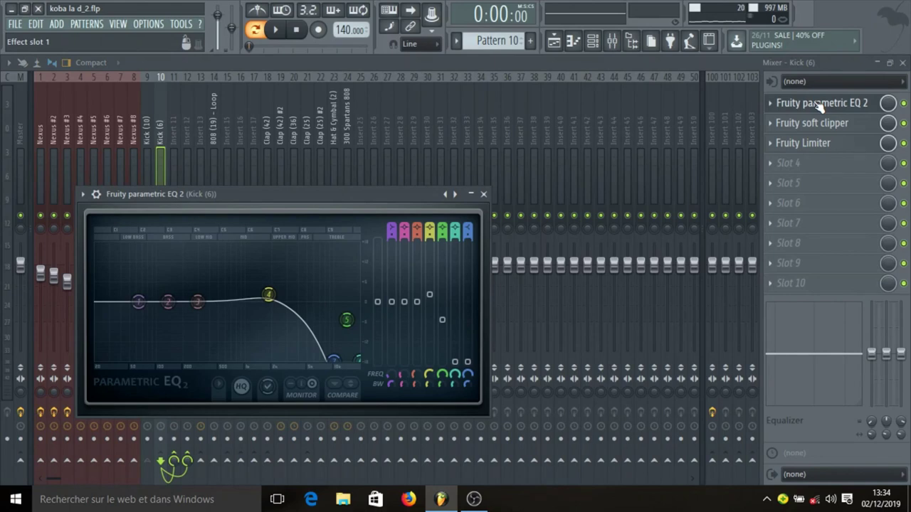
left_click(819, 104)
left_click(822, 123)
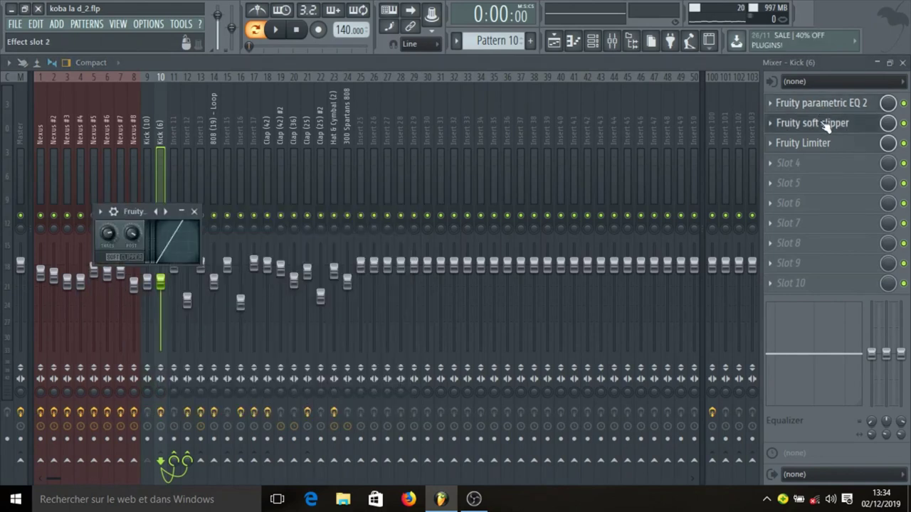
left_click(826, 125)
left_click(826, 143)
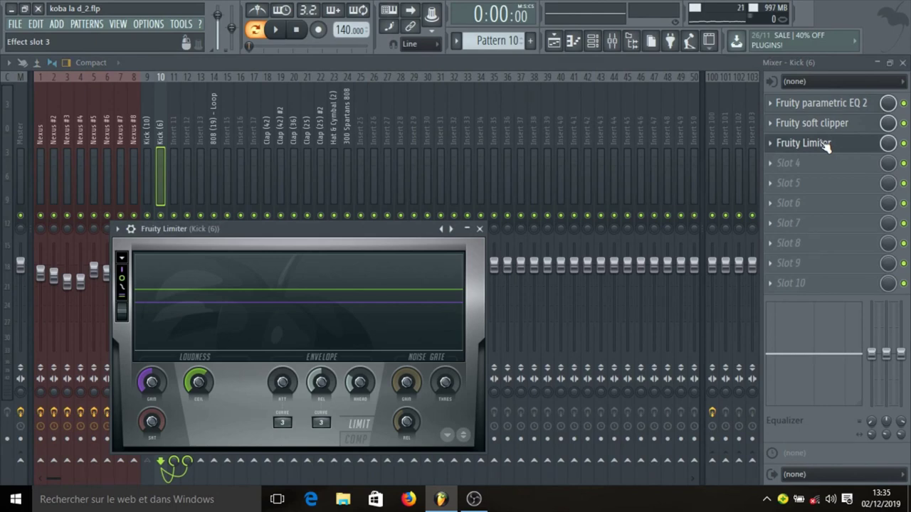
left_click(774, 145)
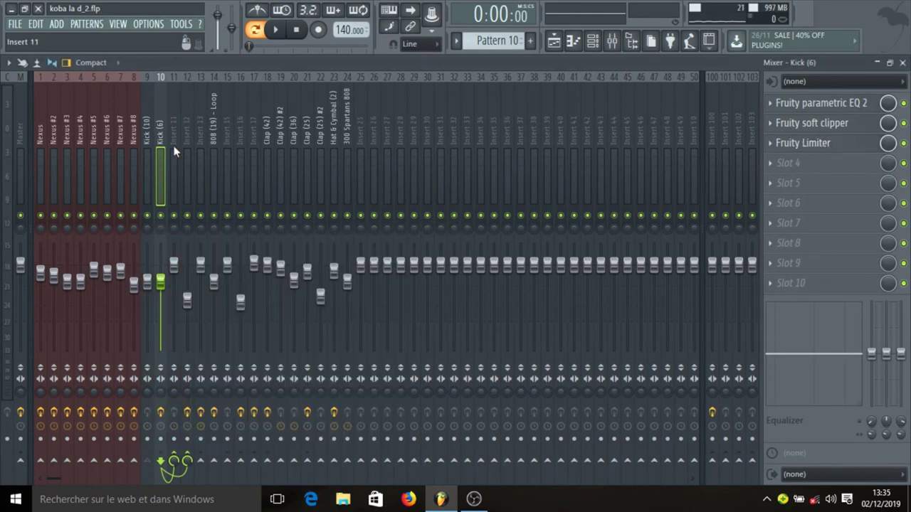
- Check the Insert 11 routing and the Fruity parametric EQ 2 and Fruity Compressor settings on Insert 12
left_click(174, 151)
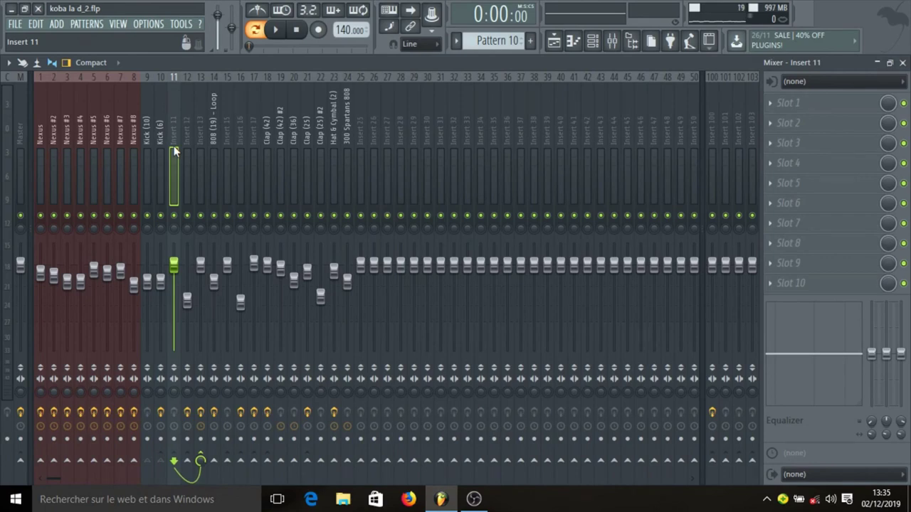
left_click(188, 146)
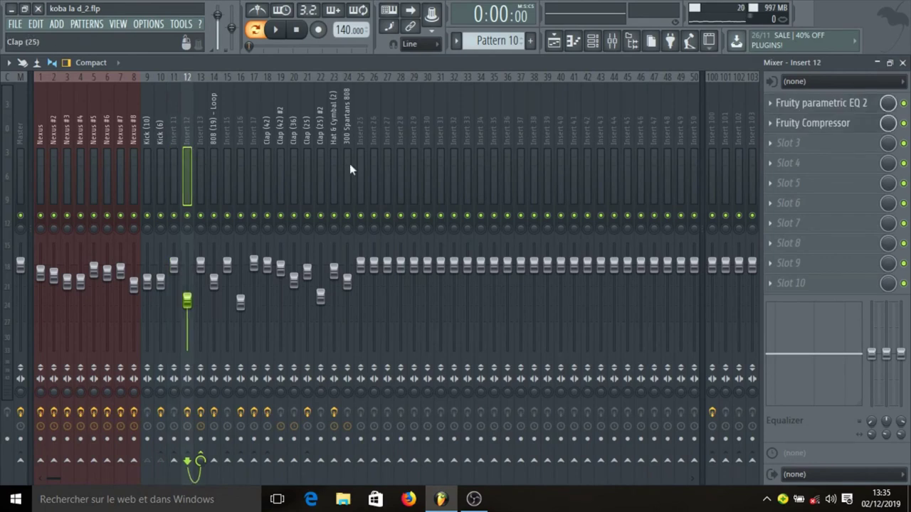
left_click(858, 104)
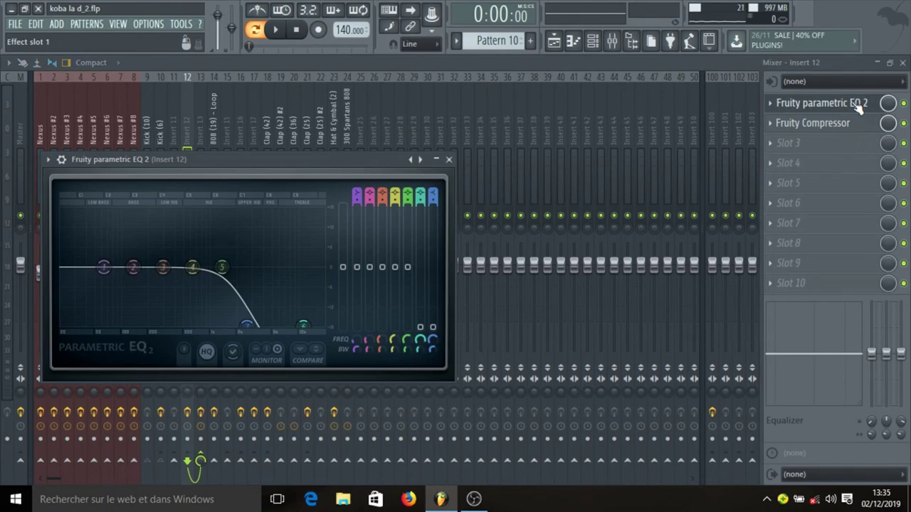
left_click(859, 104)
left_click(847, 124)
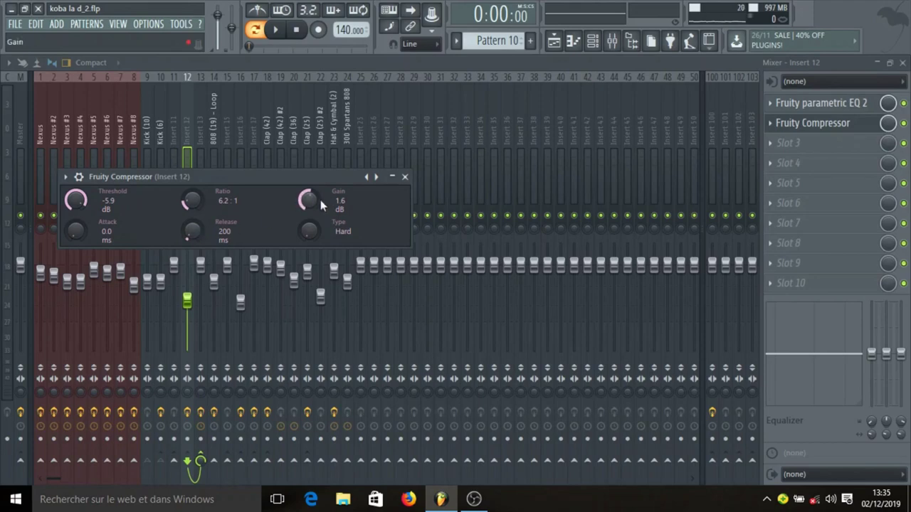
left_click(405, 176)
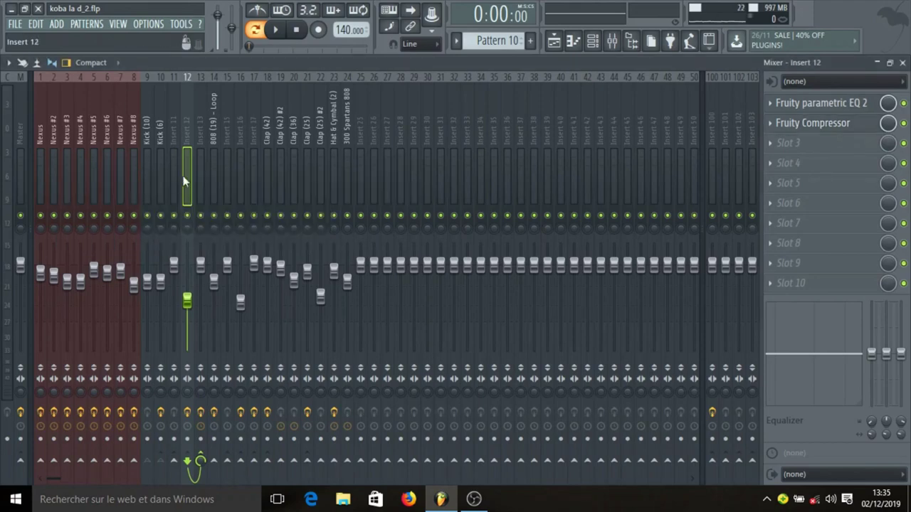
- Select Insert 13 and check the settings of its first Fruity Compressor, Fruity soft clipper and second Fruity Compressor
left_click(174, 176)
left_click(188, 175)
left_click(199, 144)
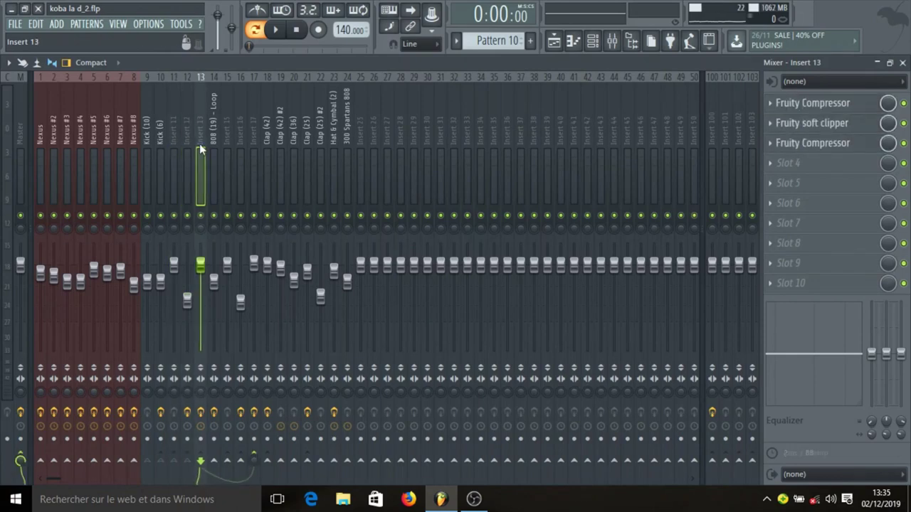
left_click(844, 106)
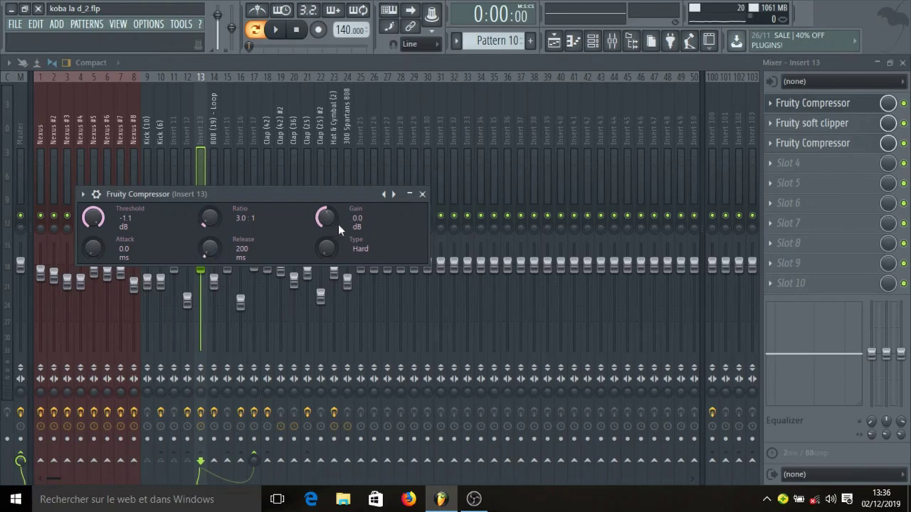
left_click(422, 194)
left_click(813, 127)
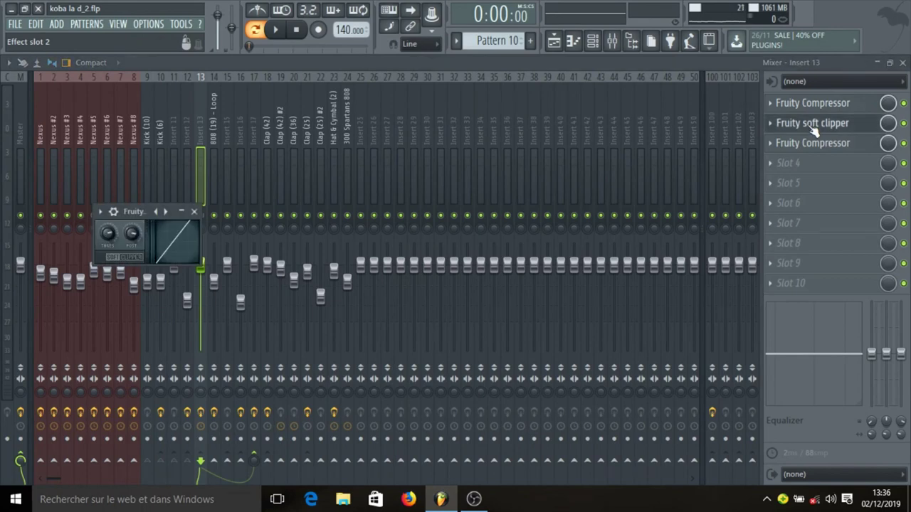
left_click(814, 126)
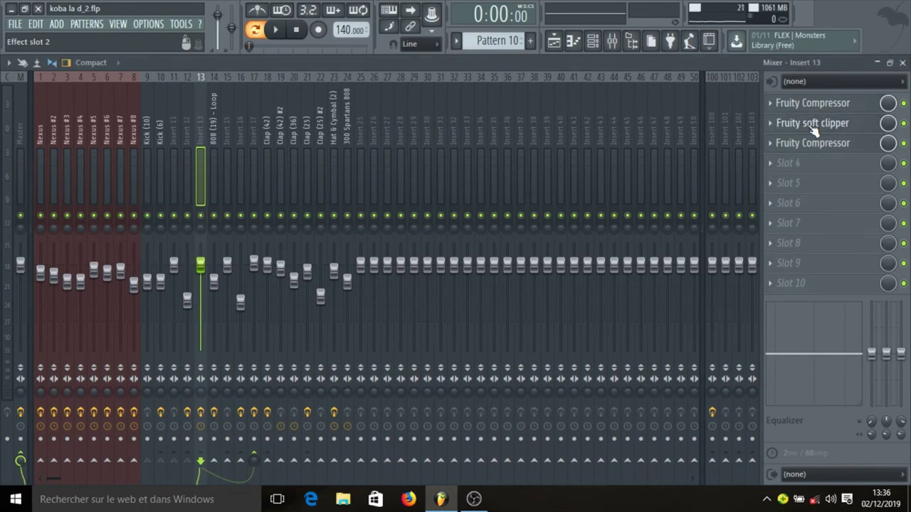
left_click(819, 145)
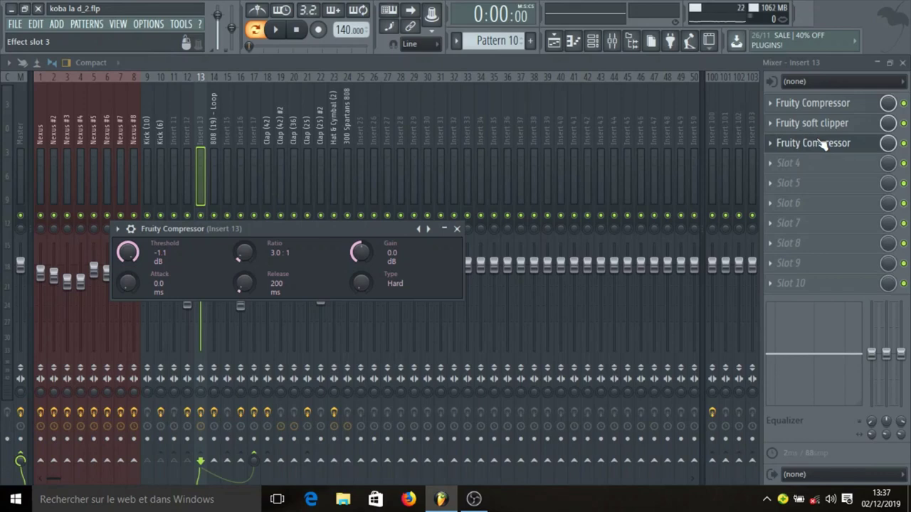
left_click(822, 144)
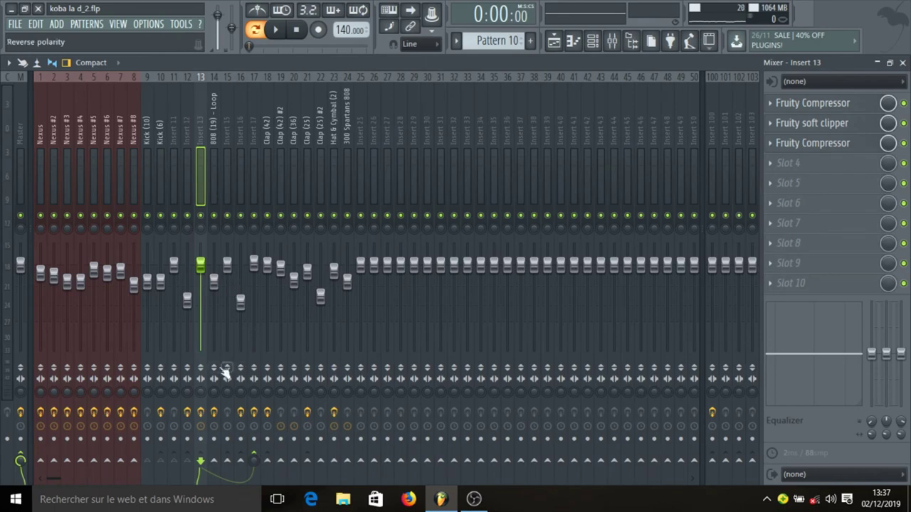
- Disable the effects on Kick (6), Insert 12 and Insert 13, mute Insert 12, and play back the unprocessed kicks
left_click(201, 413)
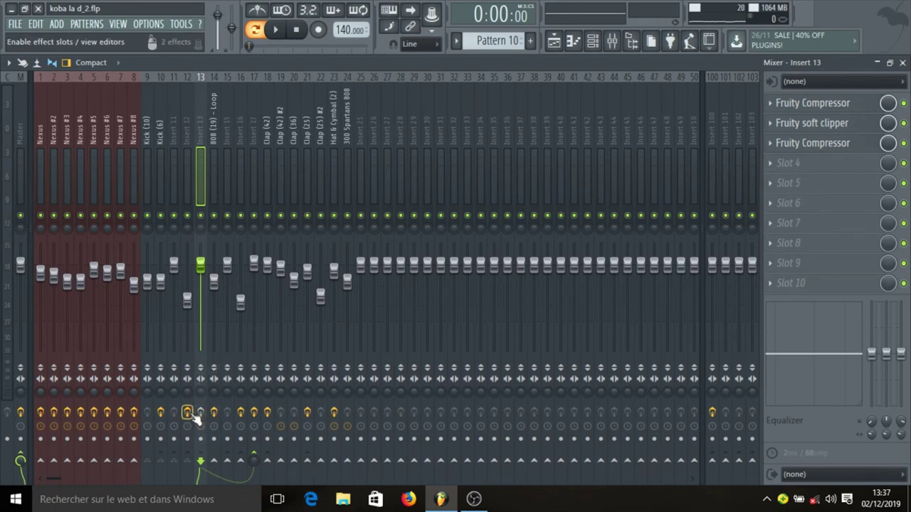
left_click(187, 413)
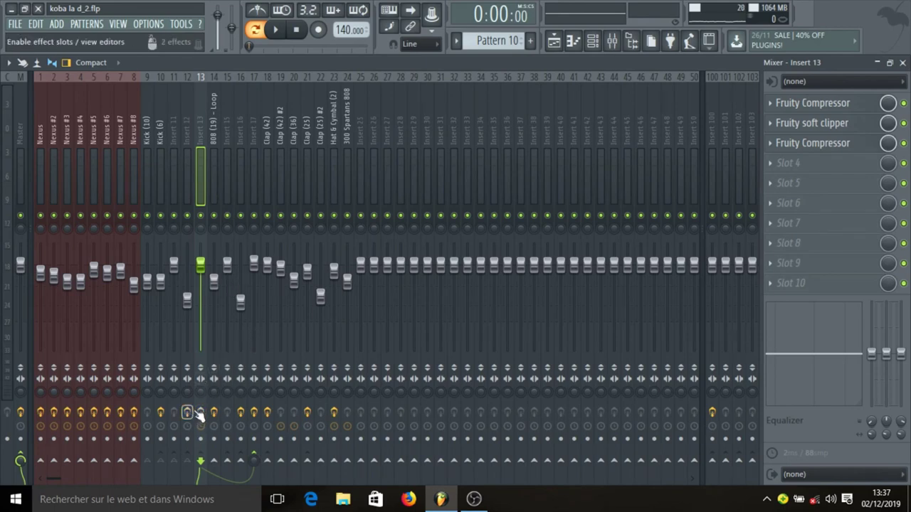
left_click(188, 216)
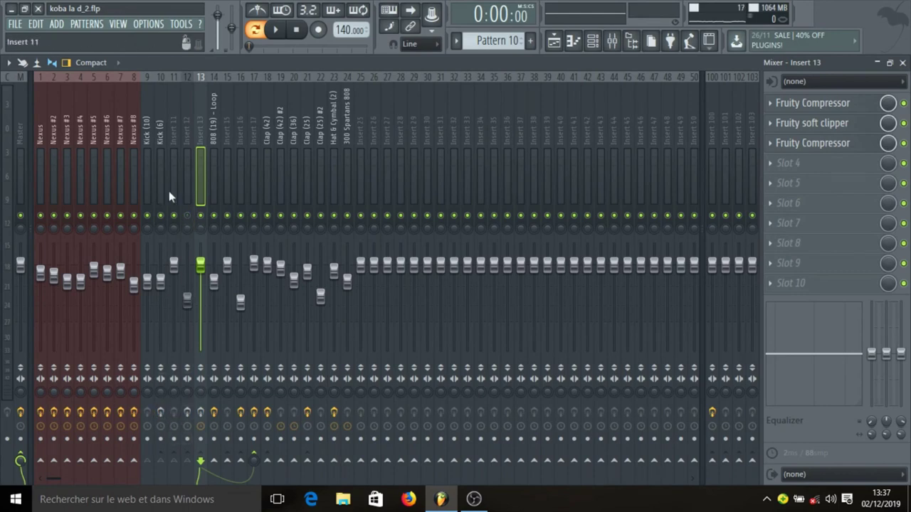
key("space")
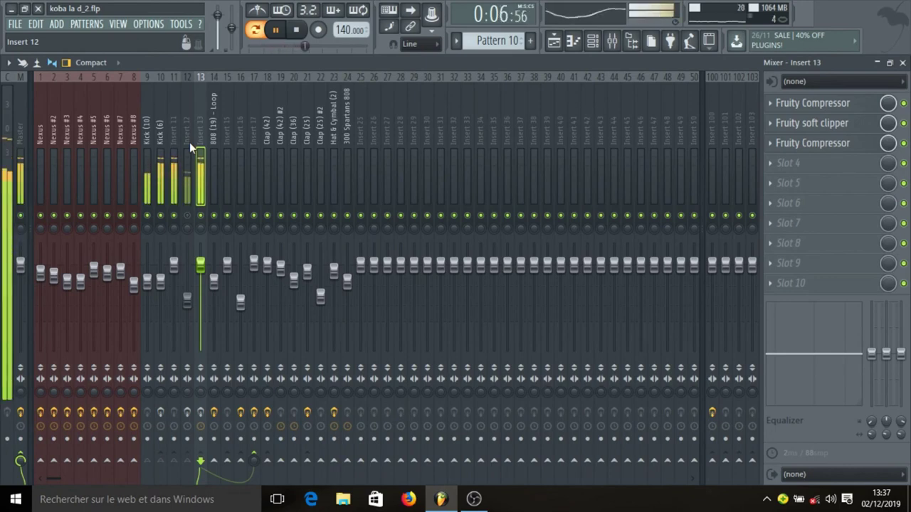
key("space")
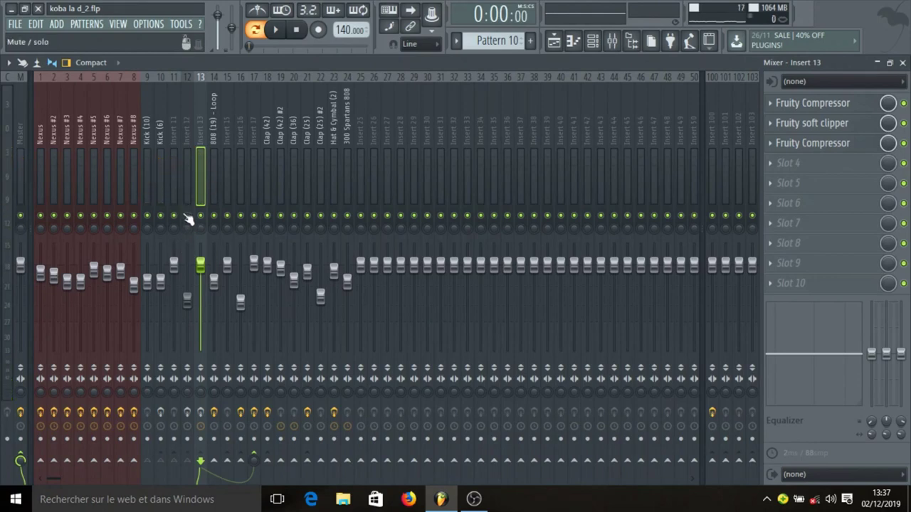
- Re-enable the effects on Kick (6), Insert 12 and Insert 13, and replay Pattern 10 with Insert 12 muted and with it unmuted
left_click(187, 413)
key("space")
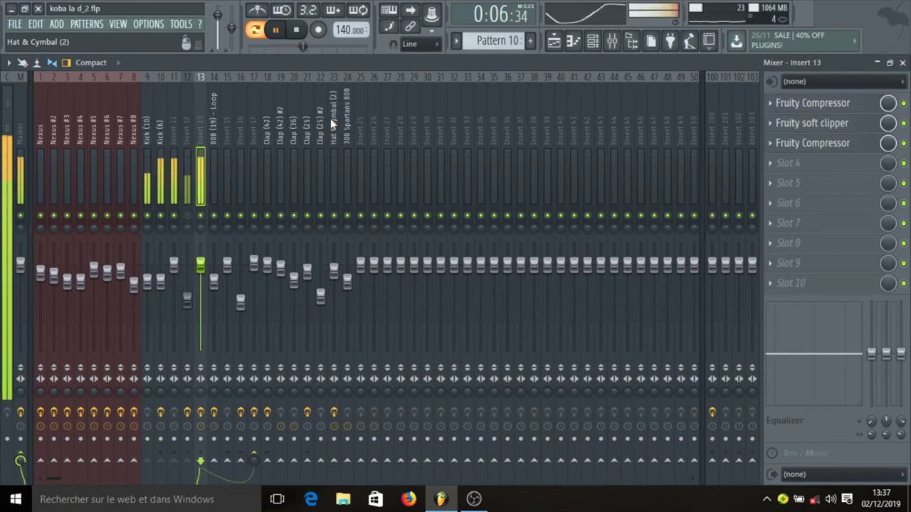
key("space")
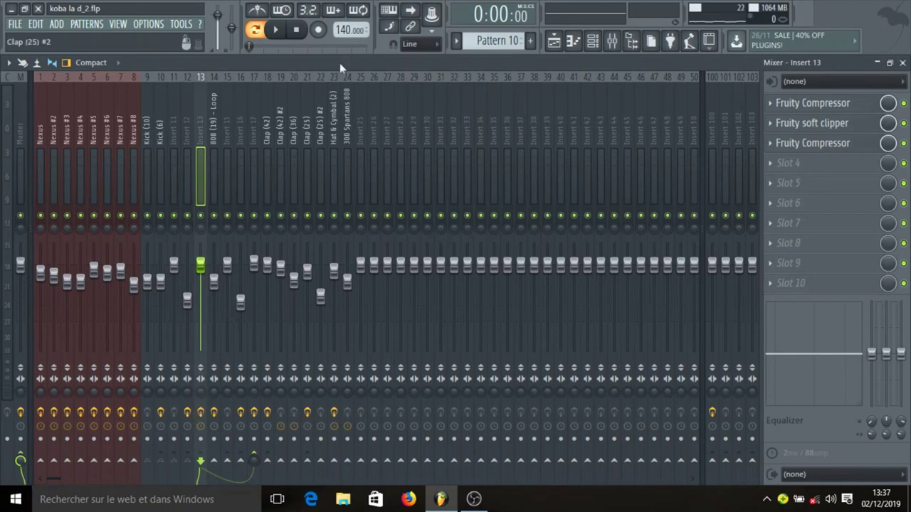
key("space")
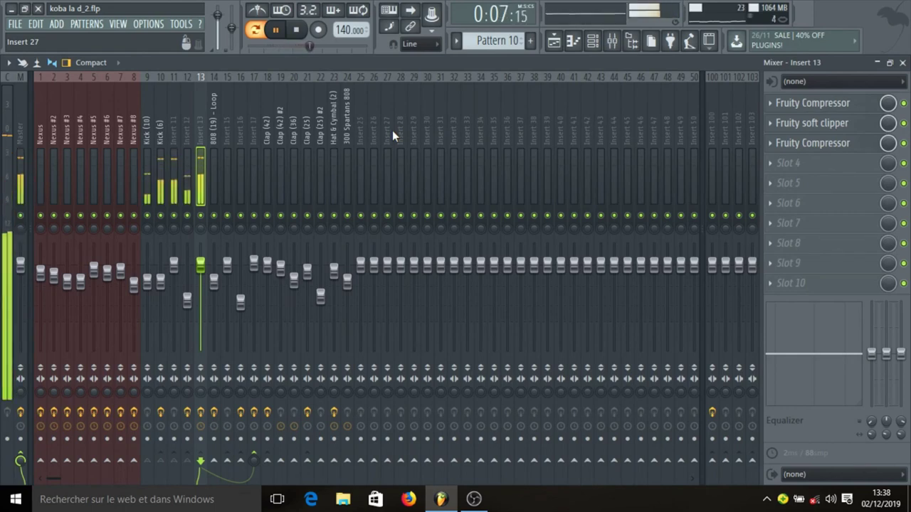
key("space")
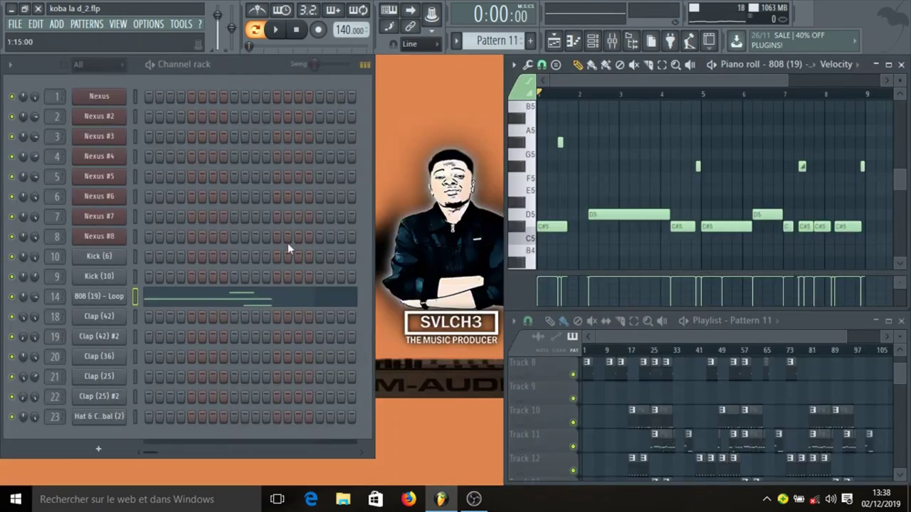
- Check the 808 (19) - Loop channel's sampler settings in Pattern 11, and examine the 808 (19) loop region up close in the Master track's Edison
left_click(107, 299)
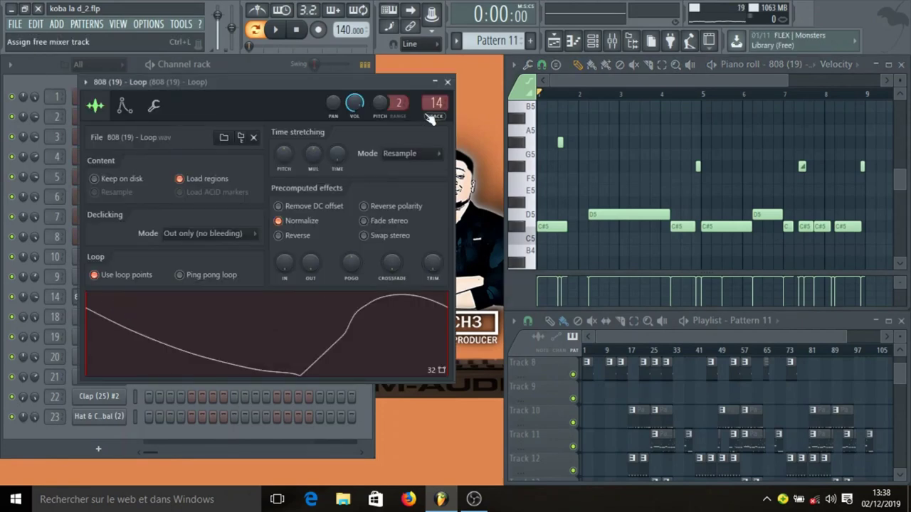
left_click(447, 83)
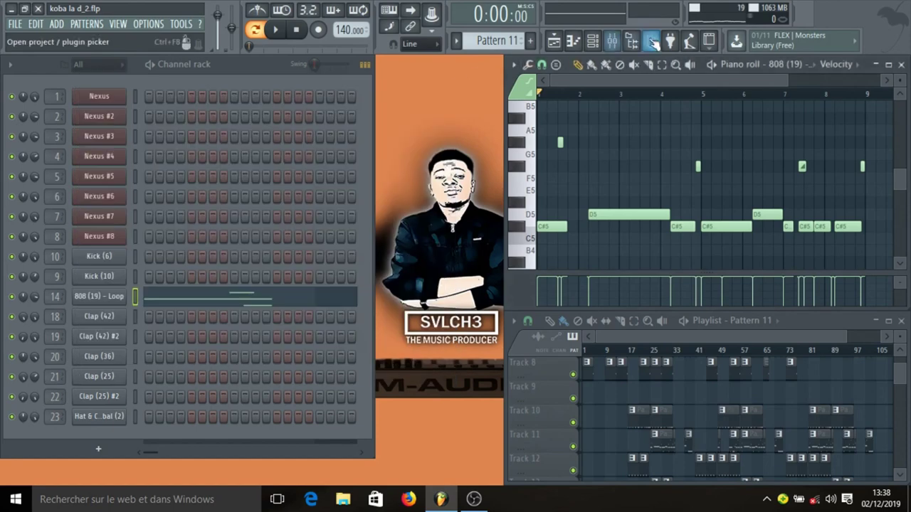
left_click(612, 41)
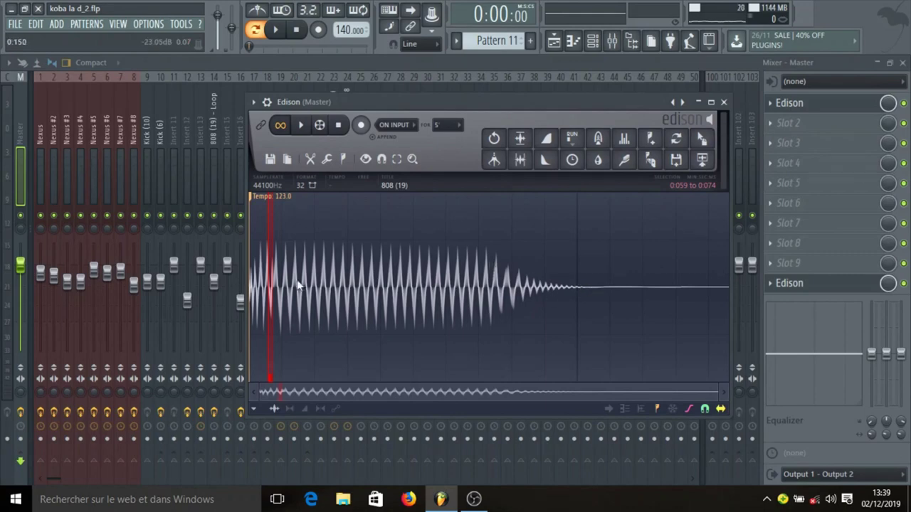
scroll(266, 284, "up", 5)
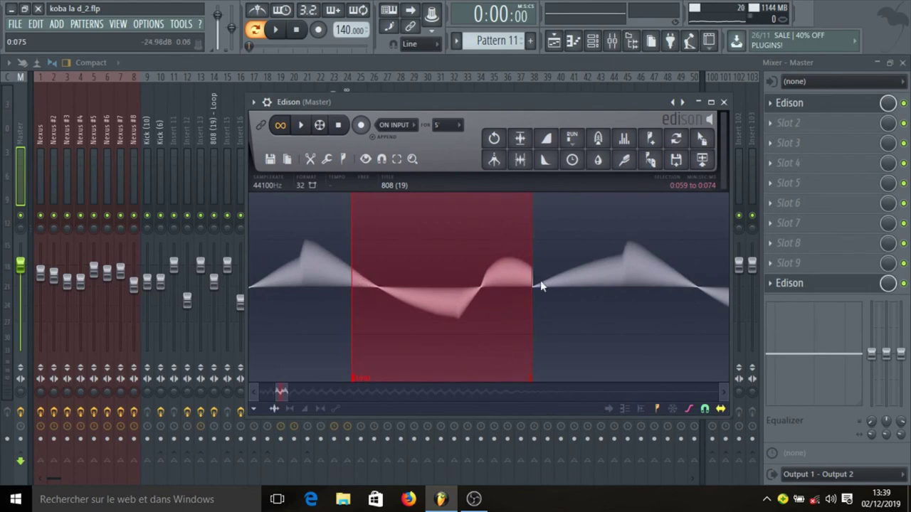
- Close Edison and the mixer, and play back Pattern 11 to hear the 808 (19) - Loop channel
left_click(724, 102)
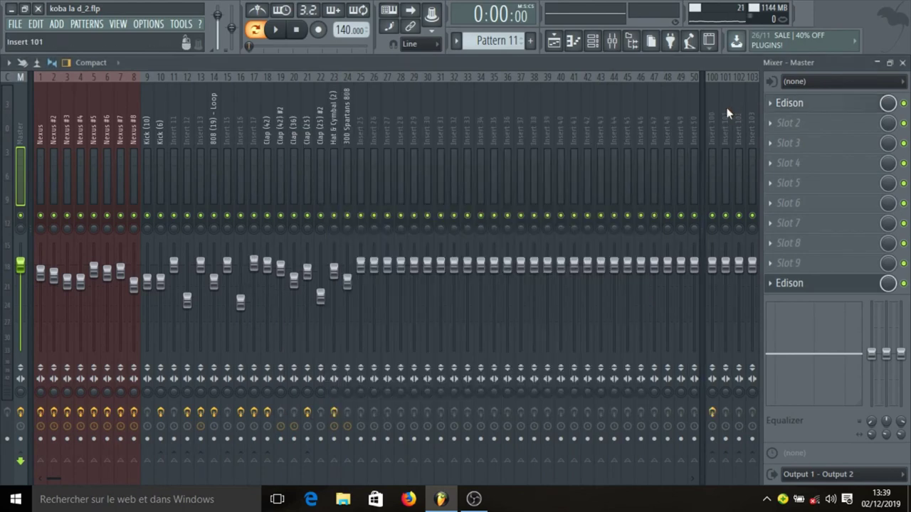
left_click(624, 37)
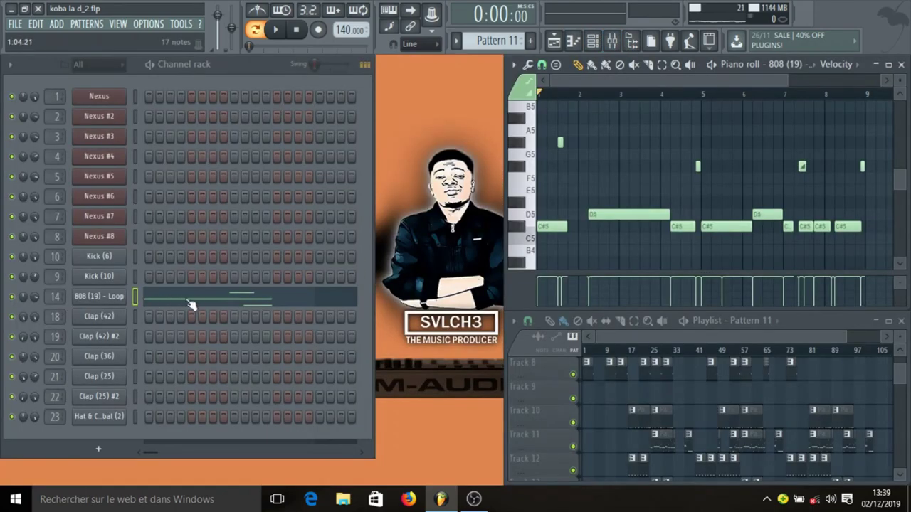
key("space")
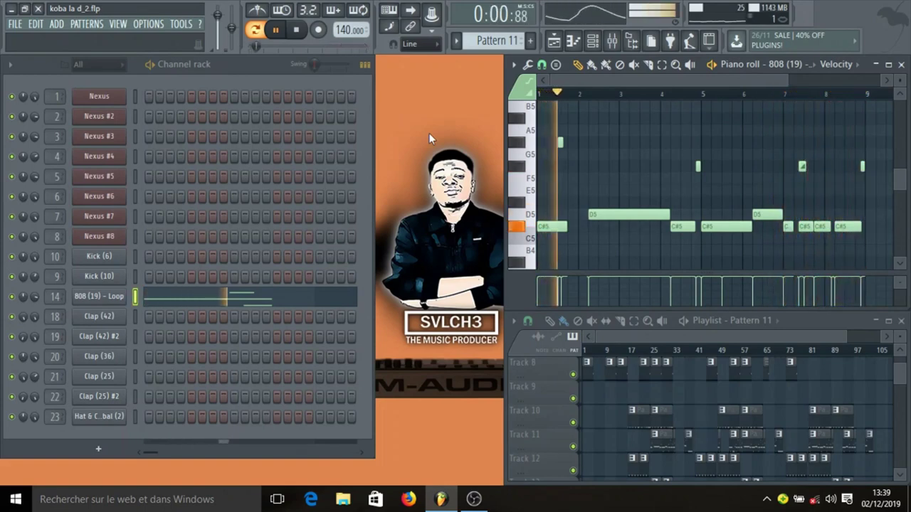
key("space")
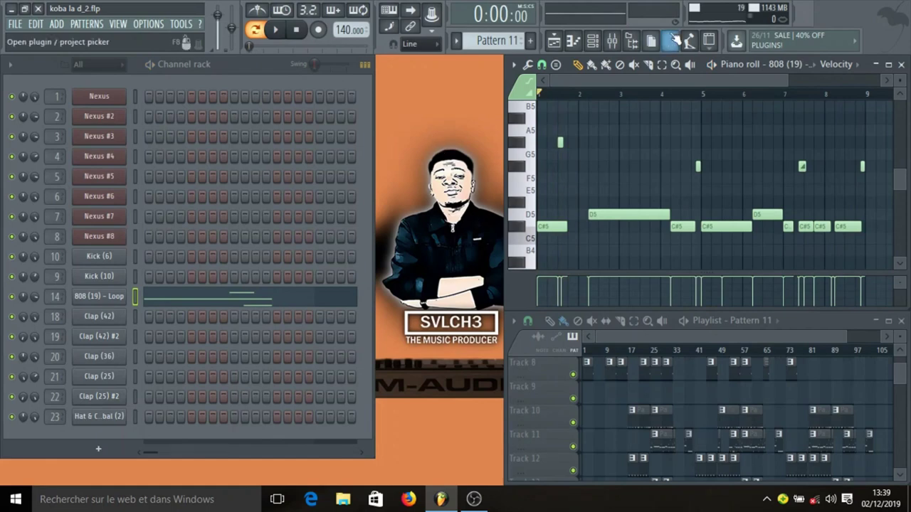
- Check the Fruity parametric EQ 2, Fruity soft clipper and Fruity Limiter on the 808 (19) - Loop mixer track
left_click(632, 41)
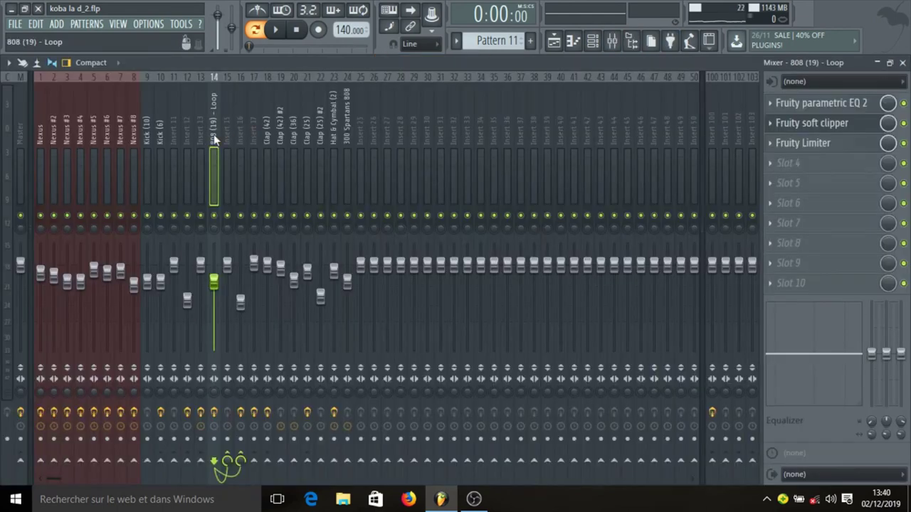
left_click(845, 108)
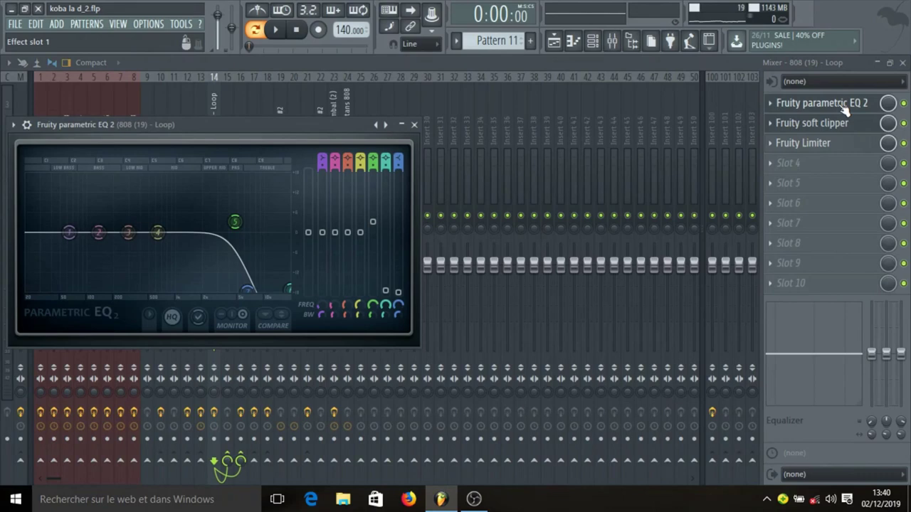
left_click(844, 106)
left_click(842, 125)
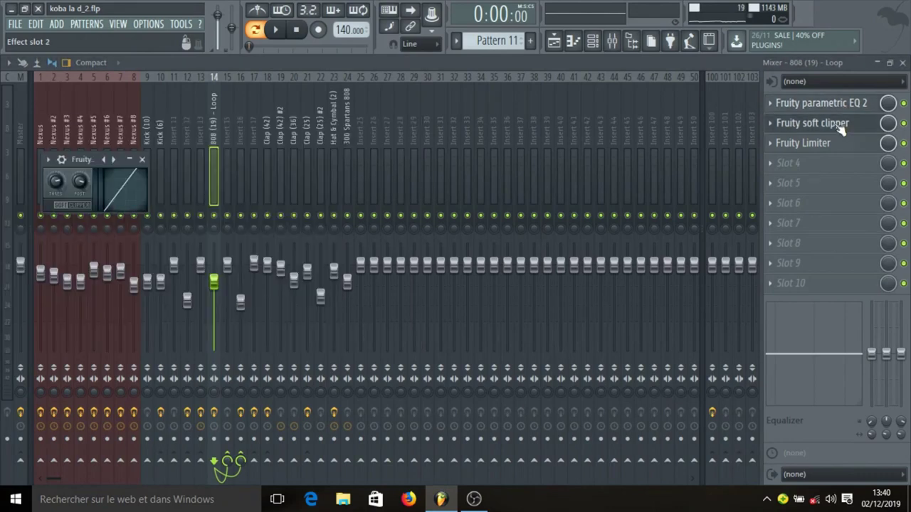
left_click(842, 125)
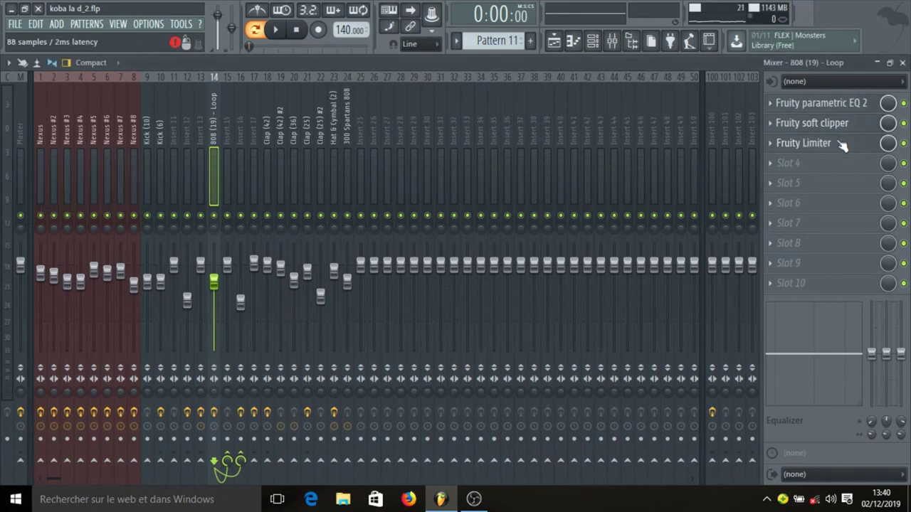
left_click(840, 145)
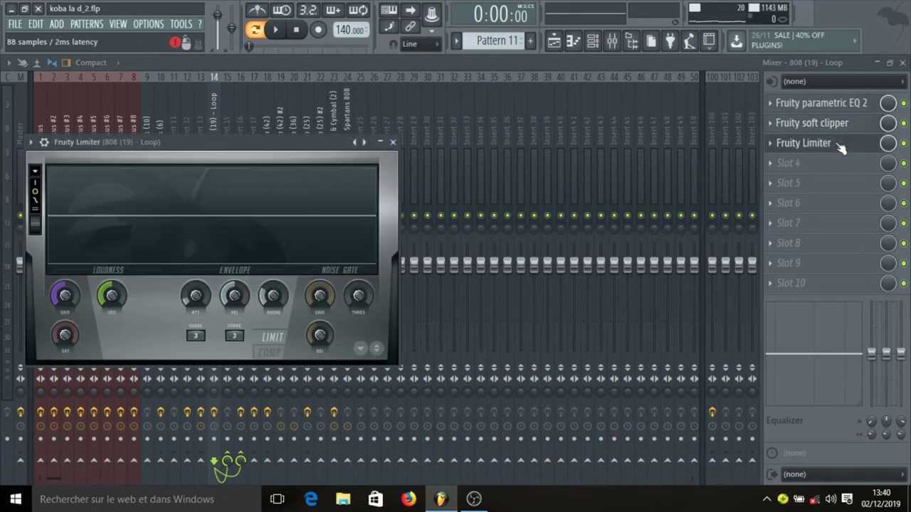
left_click(841, 144)
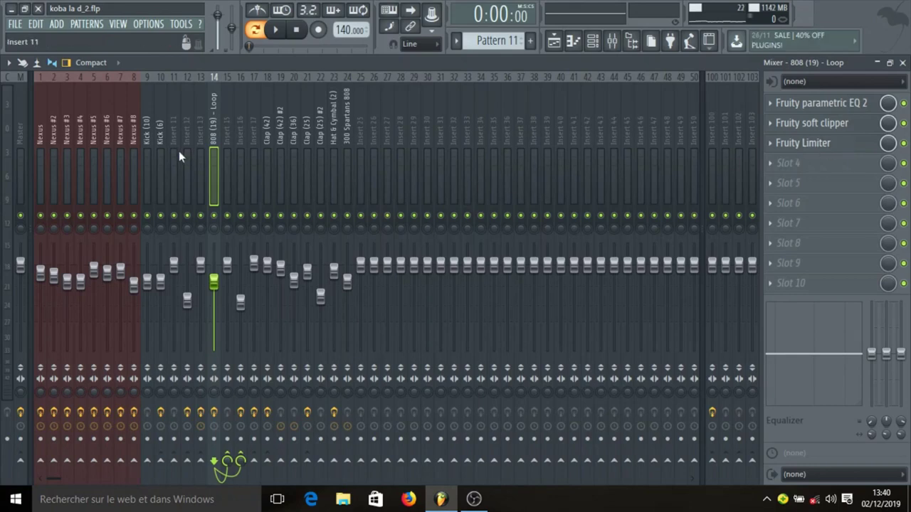
- Check the routing and effect slots of Insert 15, and inspect the Fruity parametric EQ 2 and Fruity Compressor on Insert 16
left_click(229, 169)
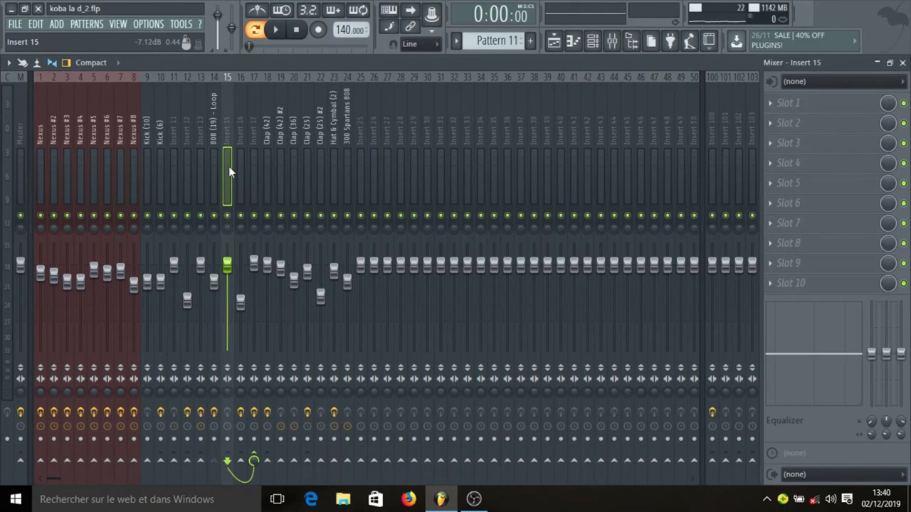
left_click(240, 157)
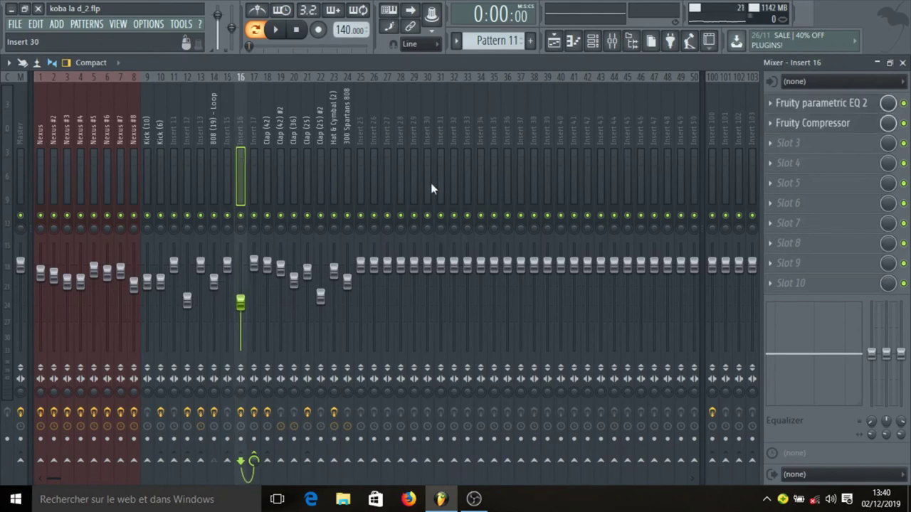
left_click(826, 106)
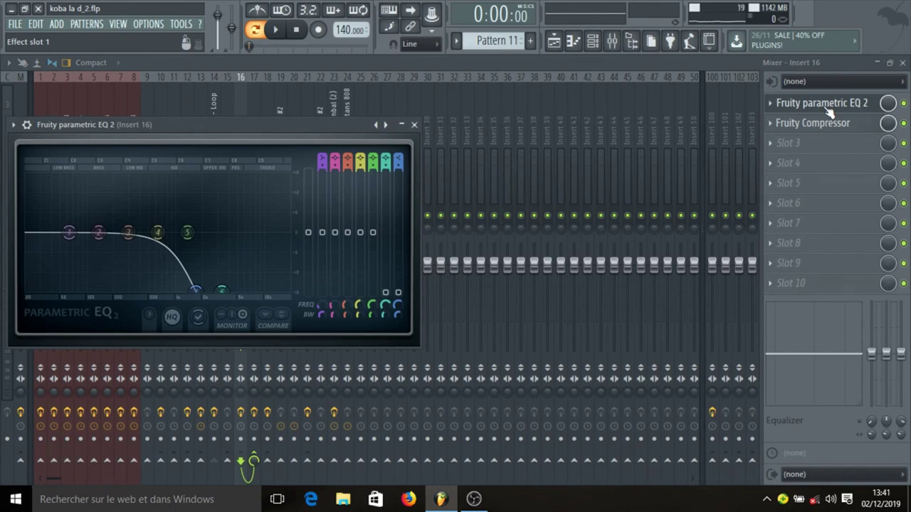
left_click(826, 105)
left_click(819, 123)
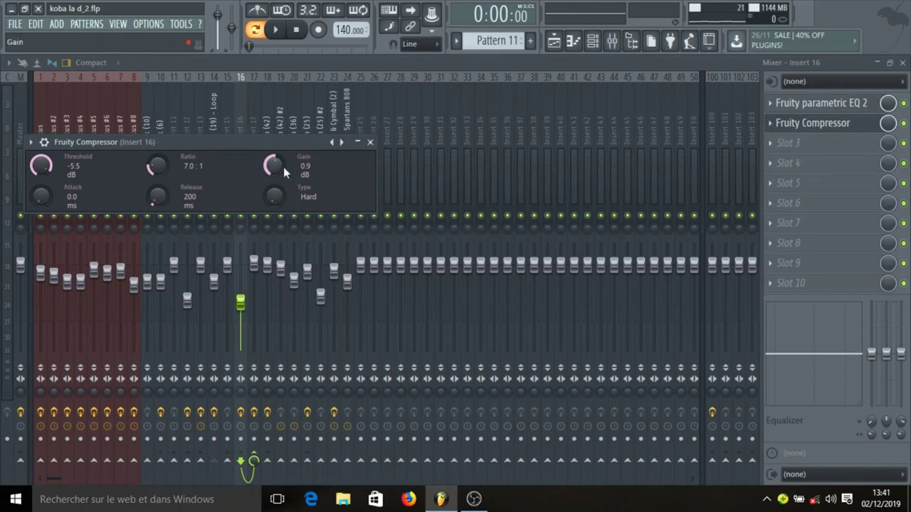
left_click(370, 141)
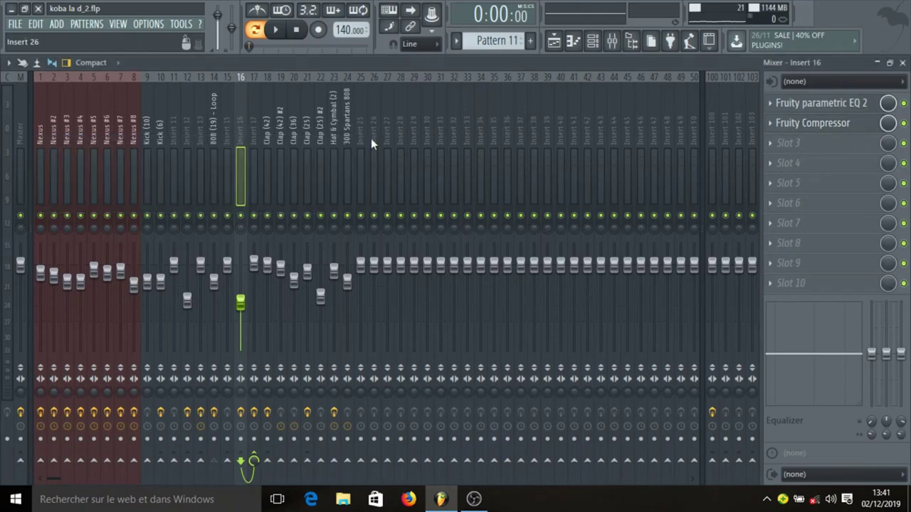
- Select Insert 17 and check the settings of its Fruity Compressor
left_click(253, 156)
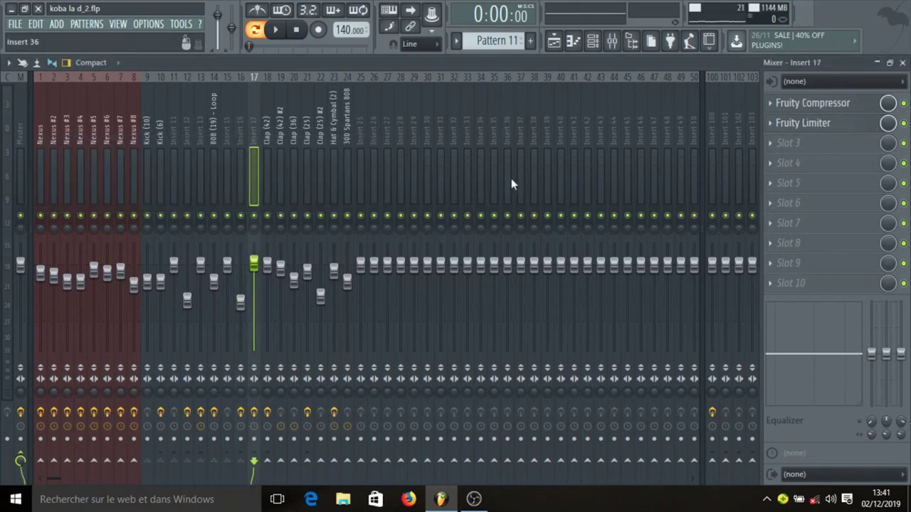
left_click(835, 104)
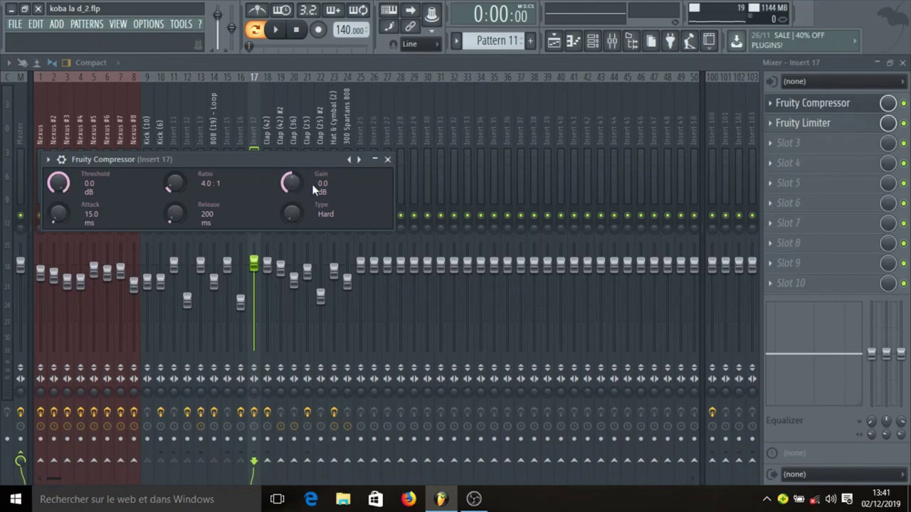
left_click(388, 159)
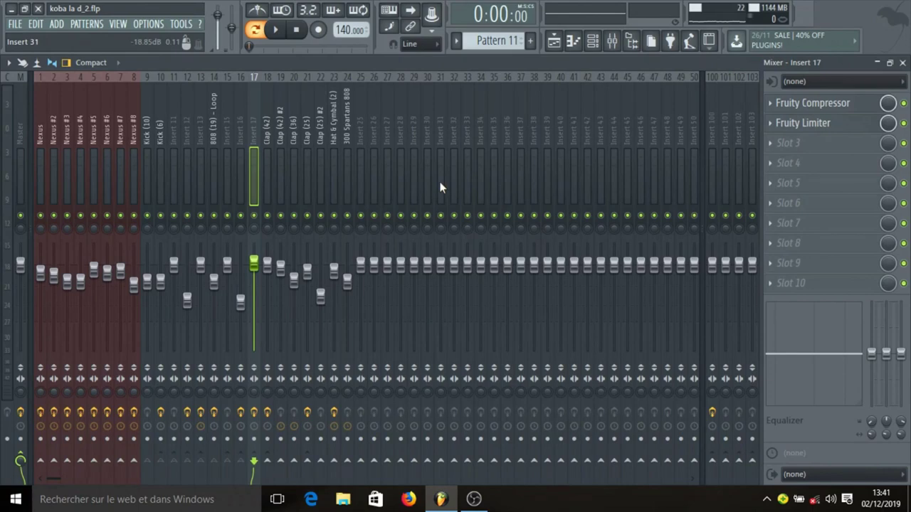
- Check Insert 13's routing to Insert 17, and choose Insert 13 as the sidechain input of Insert 17's Fruity Limiter
left_click(198, 149)
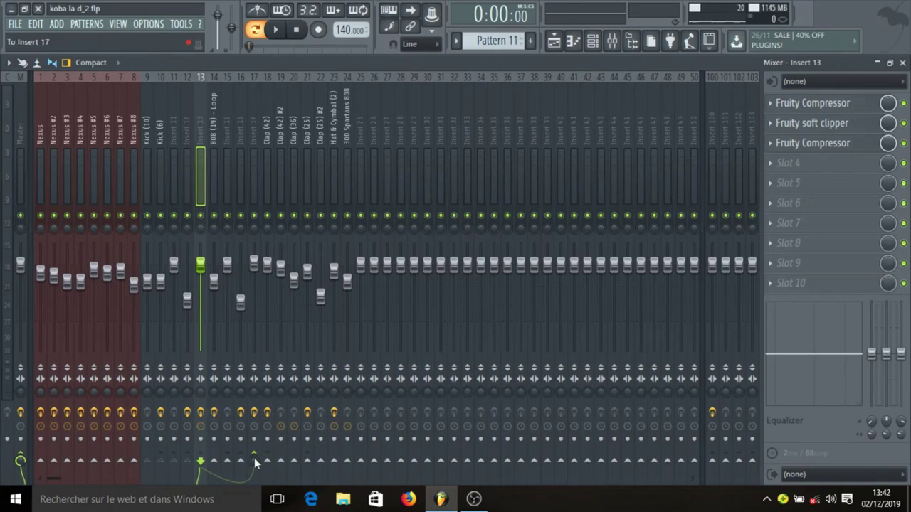
left_click(256, 159)
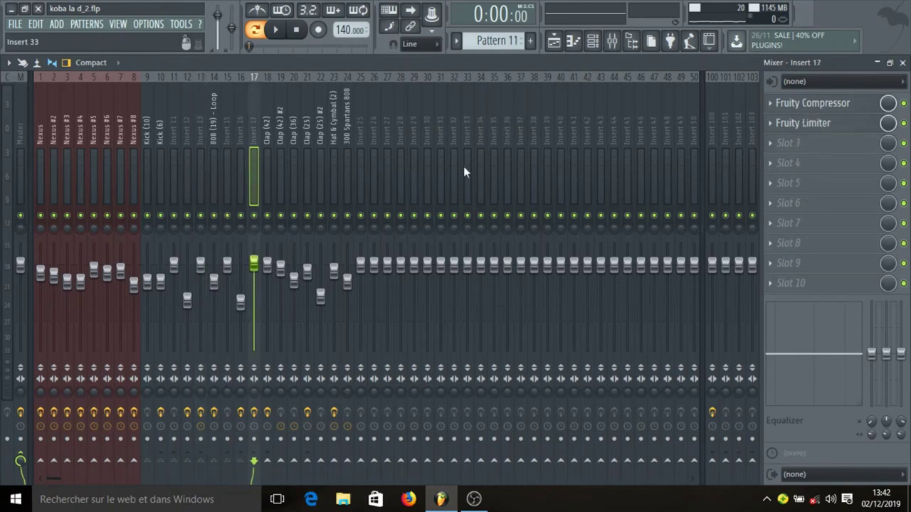
left_click(838, 125)
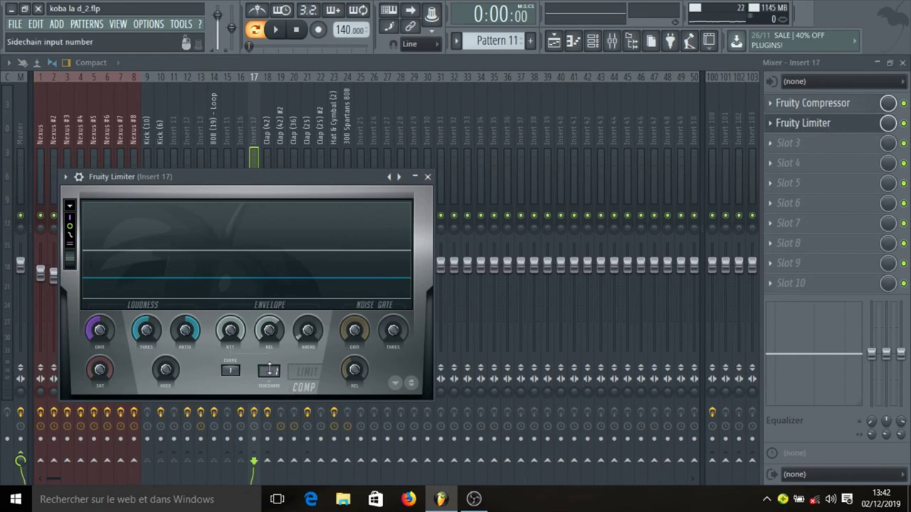
left_click(270, 370)
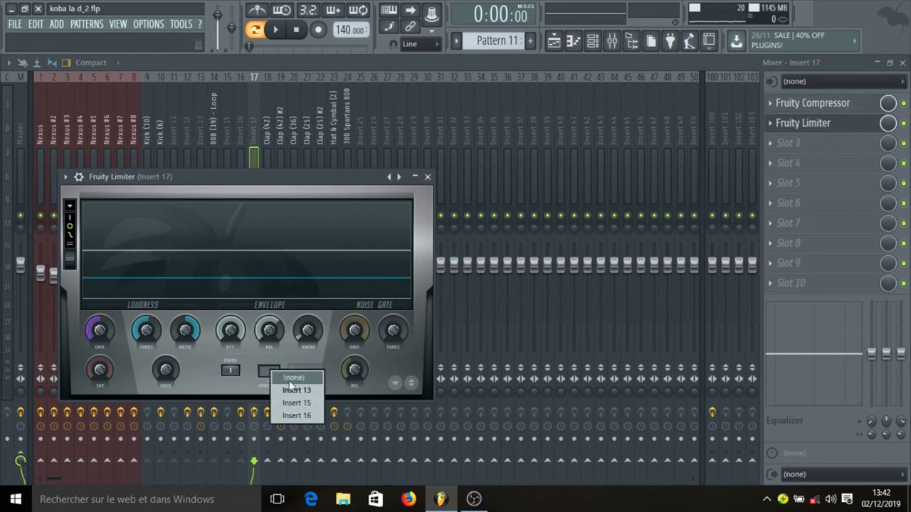
left_click(296, 390)
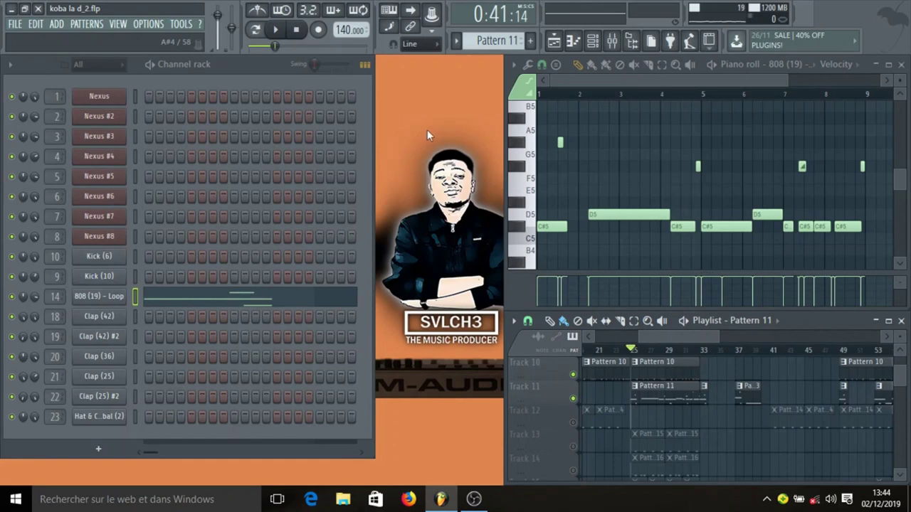
- Play the song section with Patterns 10 and 11, and watch the sidechain compression in Insert 17's Fruity Limiter
left_click(277, 30)
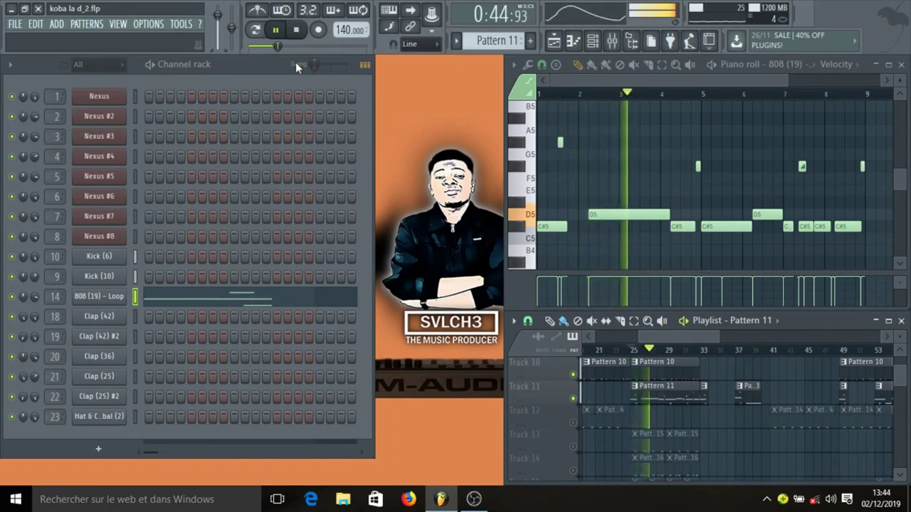
left_click(612, 42)
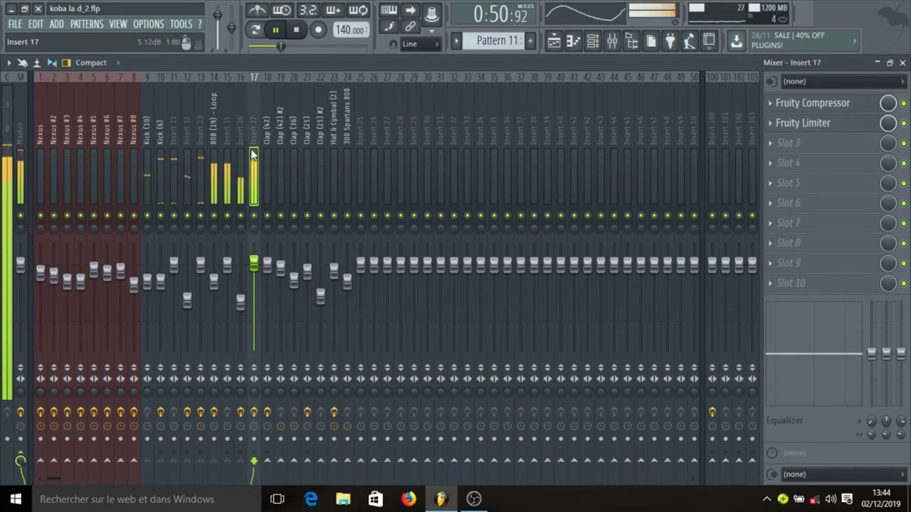
left_click(789, 123)
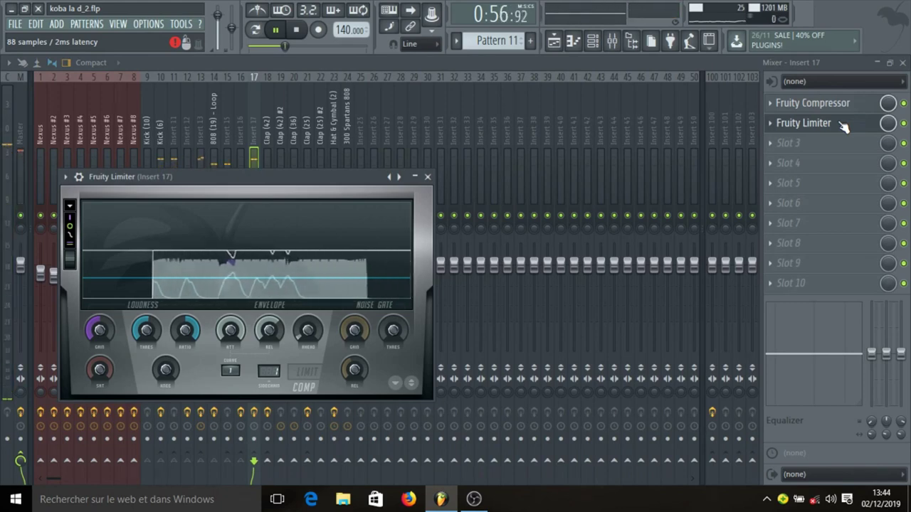
left_click(790, 124)
key("space")
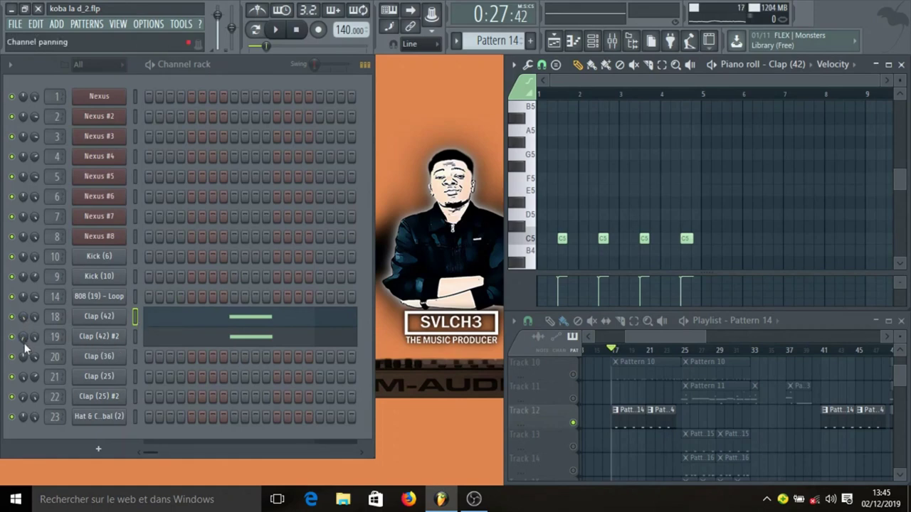
- Check the piano roll's snap options for Clap (42) #2, and nudge all its notes very slightly earlier
left_click(201, 341)
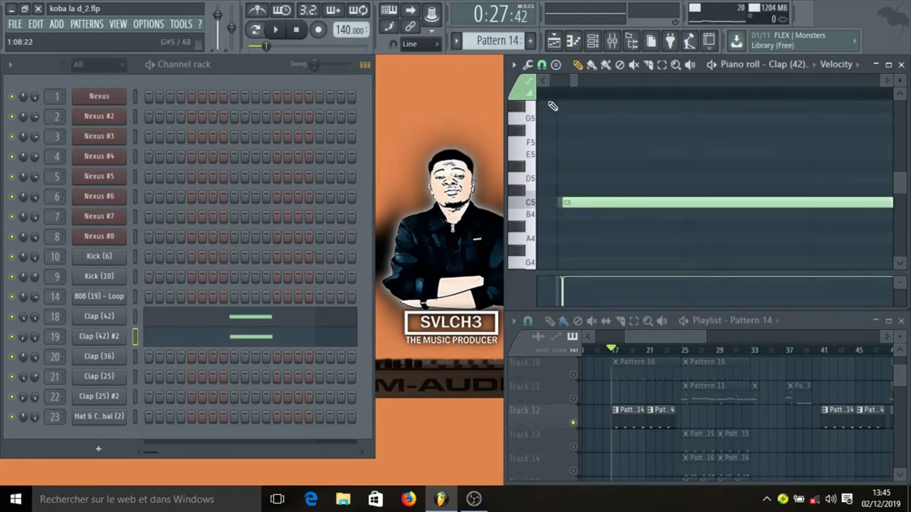
left_click(542, 66)
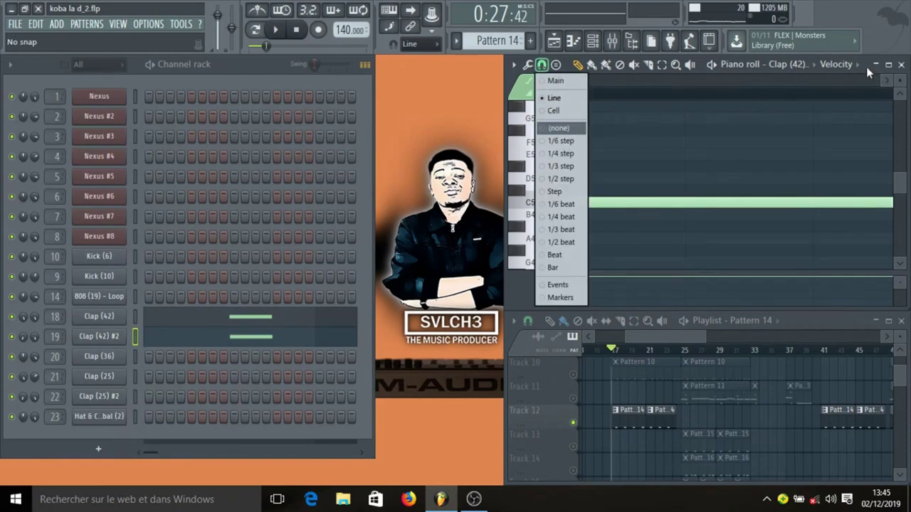
key("ctrl+a")
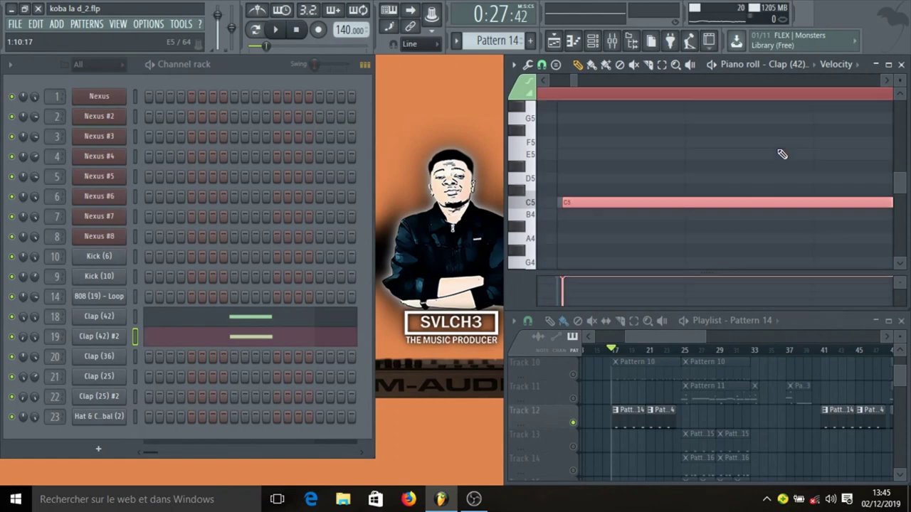
left_click_drag(604, 202, 602, 202)
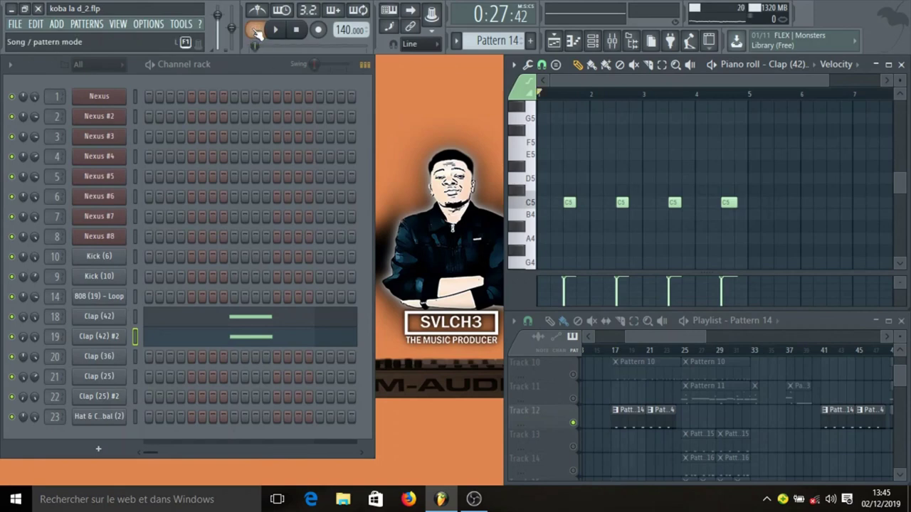
- Switch playback to pattern mode and play back Pattern 14 to hear the two Clap (42) layers
left_click(255, 29)
key("space")
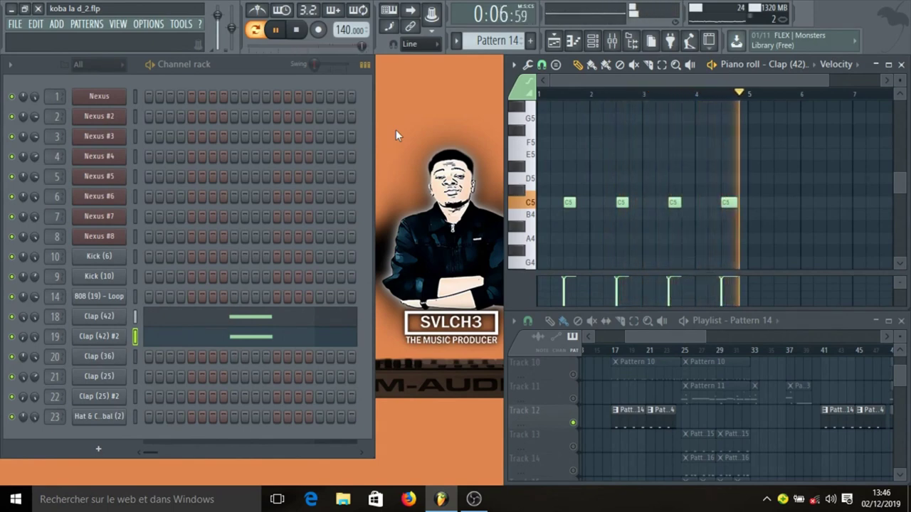
key("space")
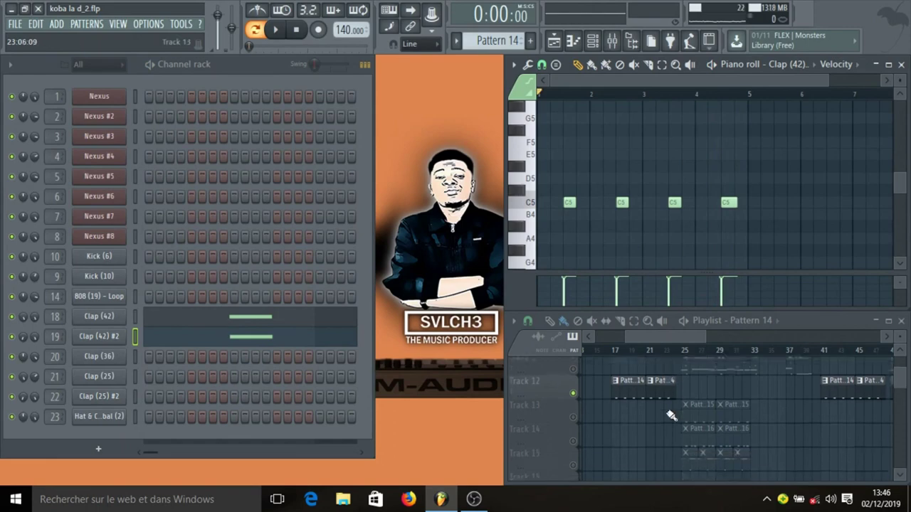
- Select Pattern 15 and play it back to hear the Clap (36) channel
scroll(671, 417, "down", 2)
key("KP_Add")
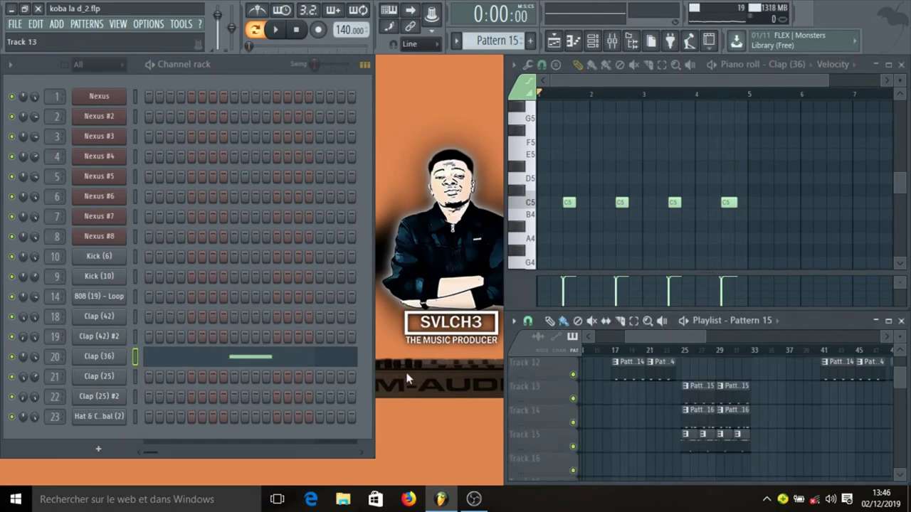
key("space")
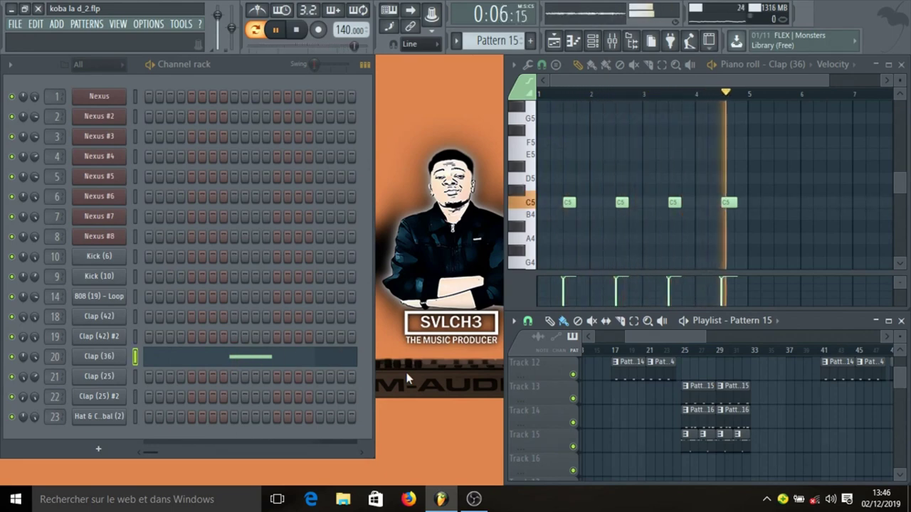
- Stop playback and compare the note clips of Pattern 14's Clap (42) layers with Pattern 15's Clap (36)
key("space")
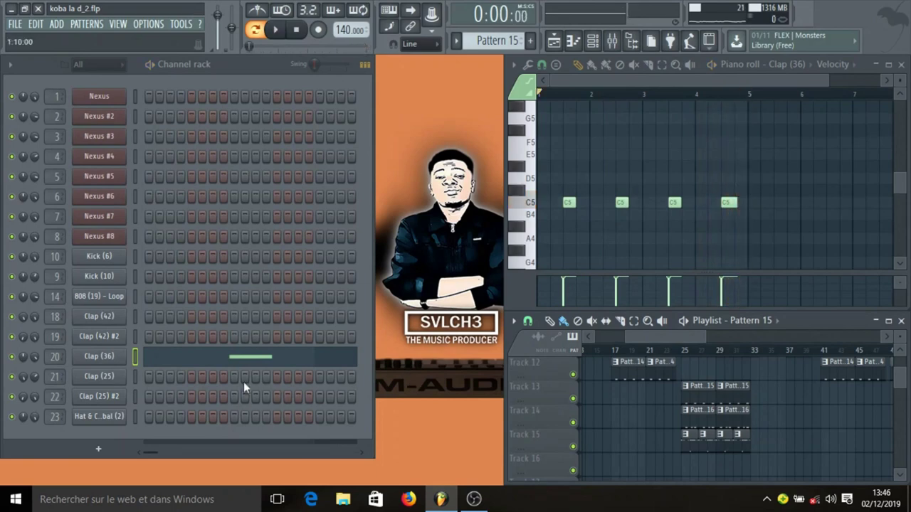
key("KP_Subtract")
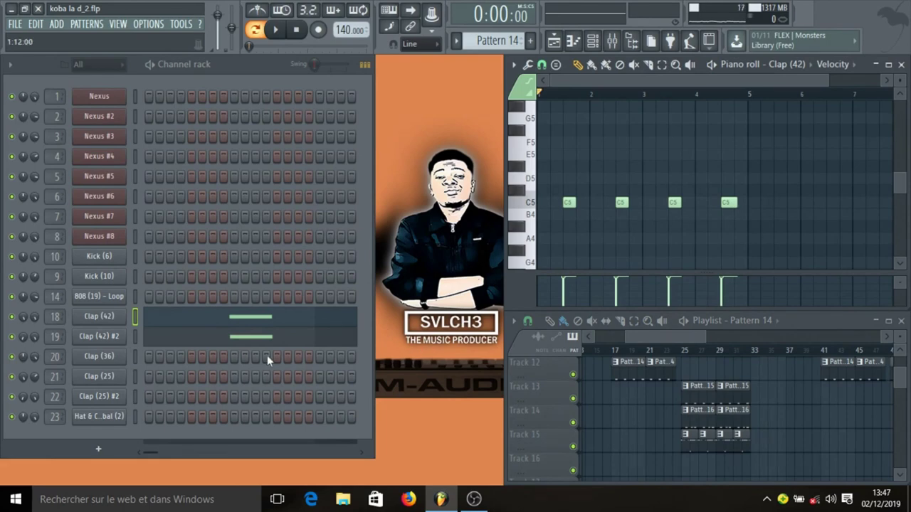
left_click(699, 396)
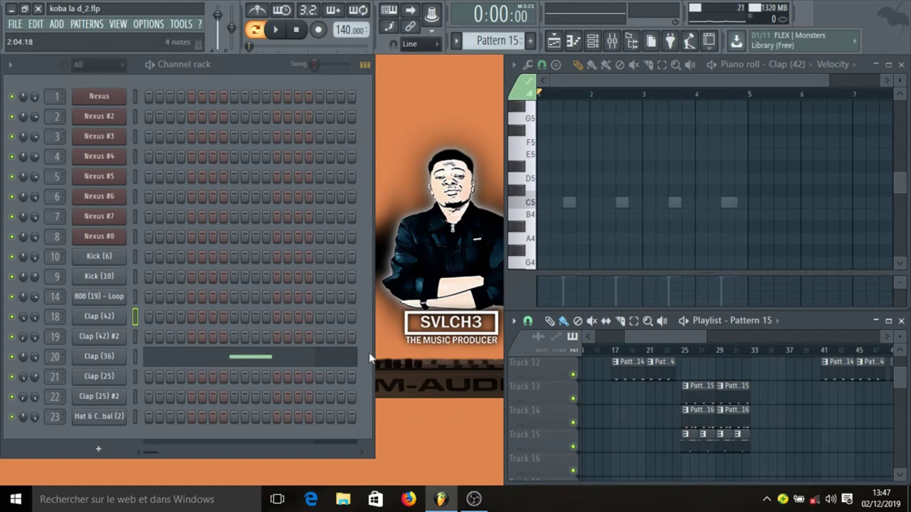
- Play back Pattern 16 and view the piano roll notes of Clap (25) and Clap (25) #2 in turn
left_click(705, 420)
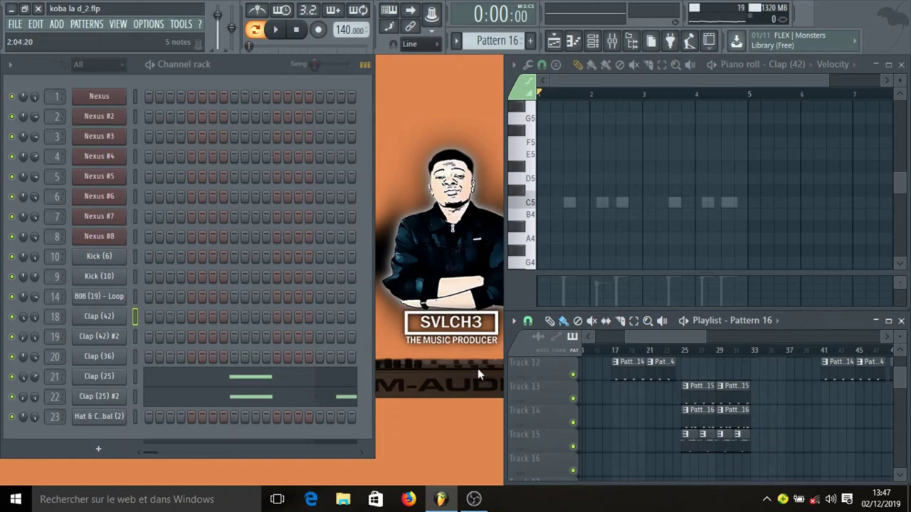
key("space")
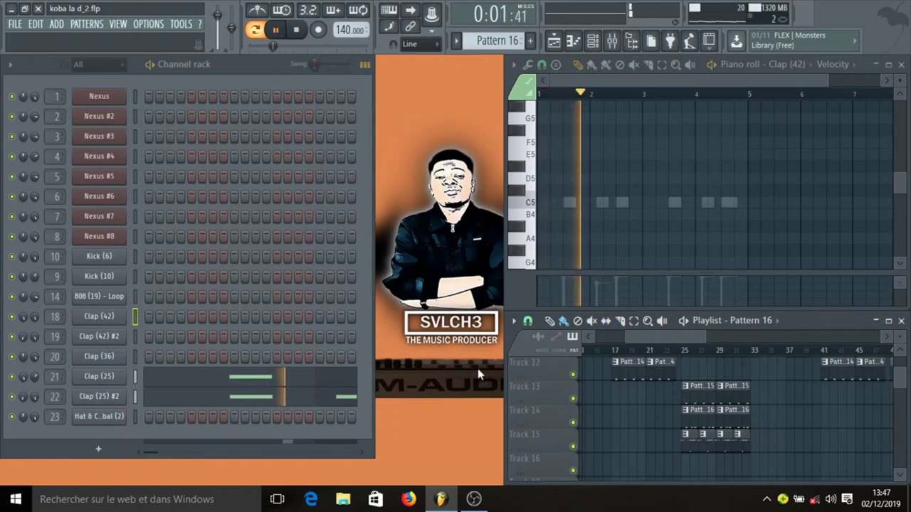
left_click(304, 385)
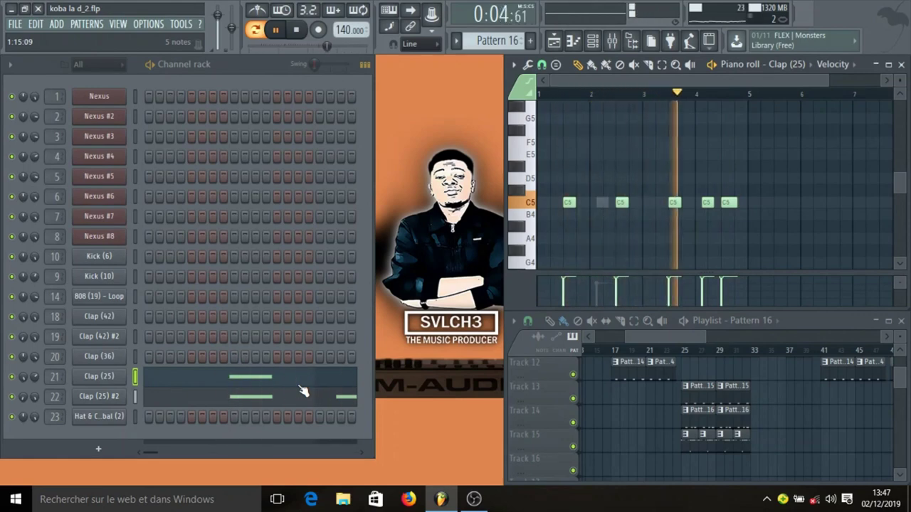
left_click(250, 403)
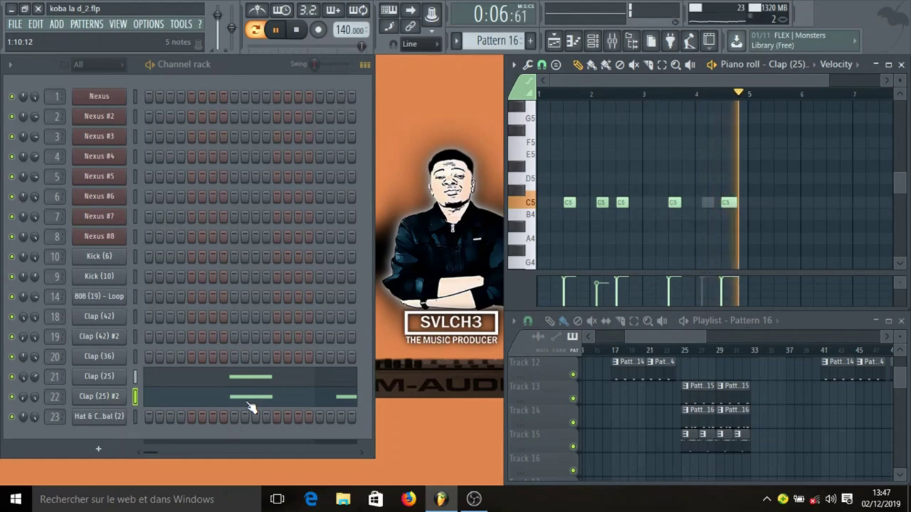
key("space")
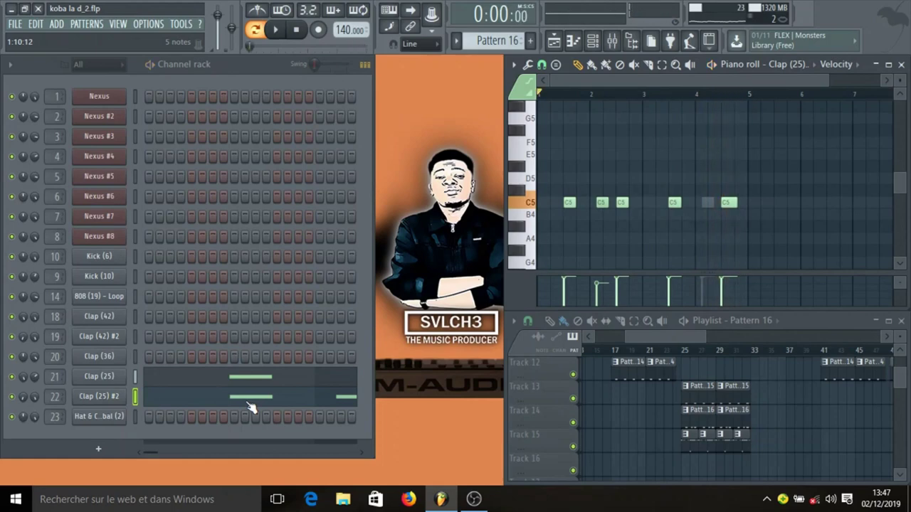
- Play back Pattern 17 while viewing its high and low hat and cymbal notes in the piano roll, and close all windows
left_click(694, 445)
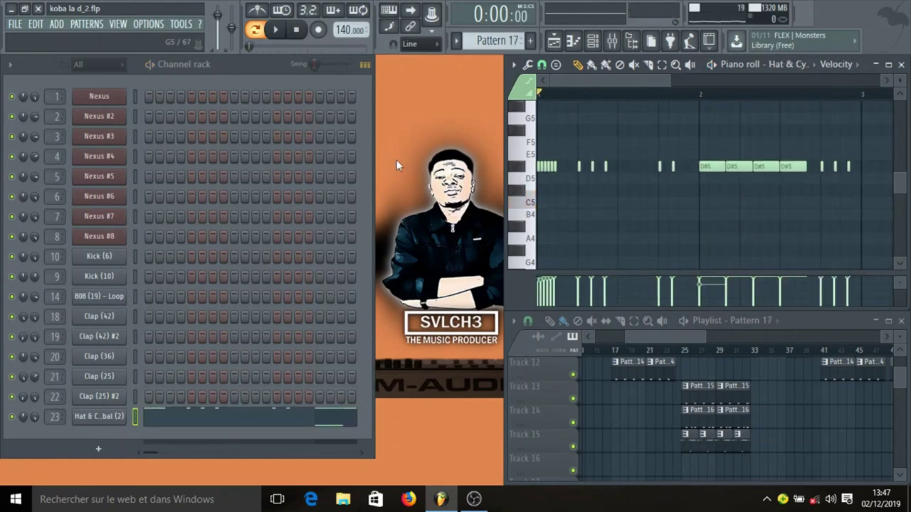
key("space")
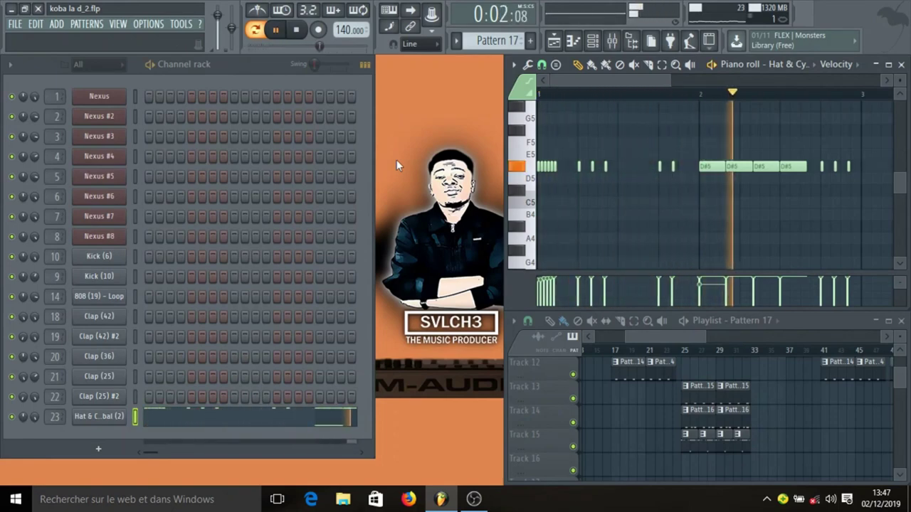
scroll(613, 236, "down", 2)
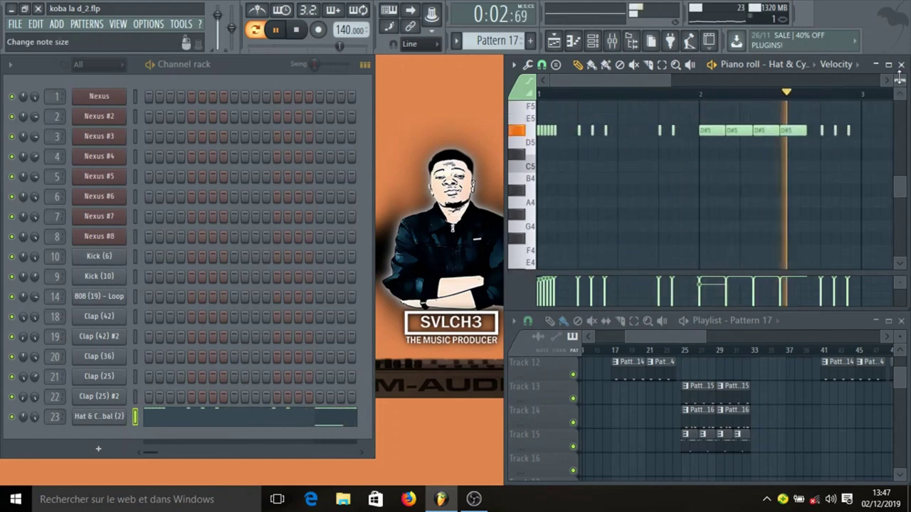
scroll(900, 78, "down", 2)
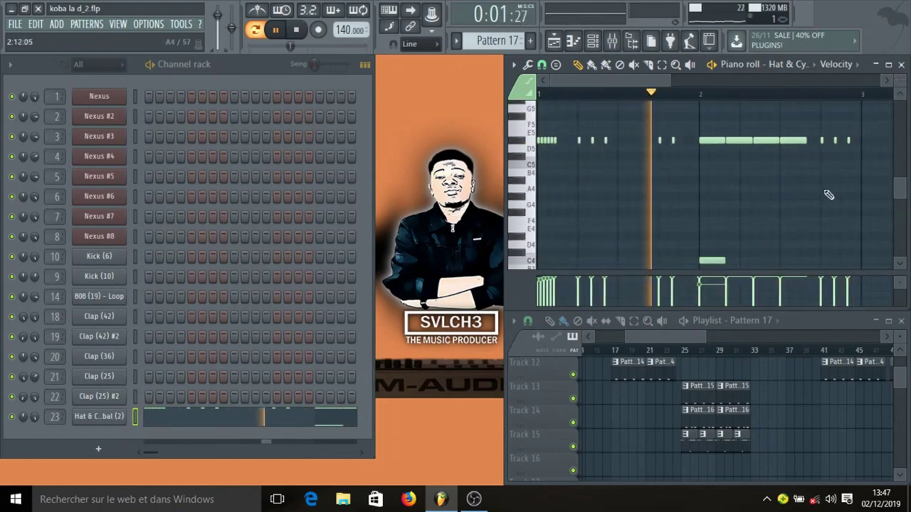
scroll(874, 182, "down", 2)
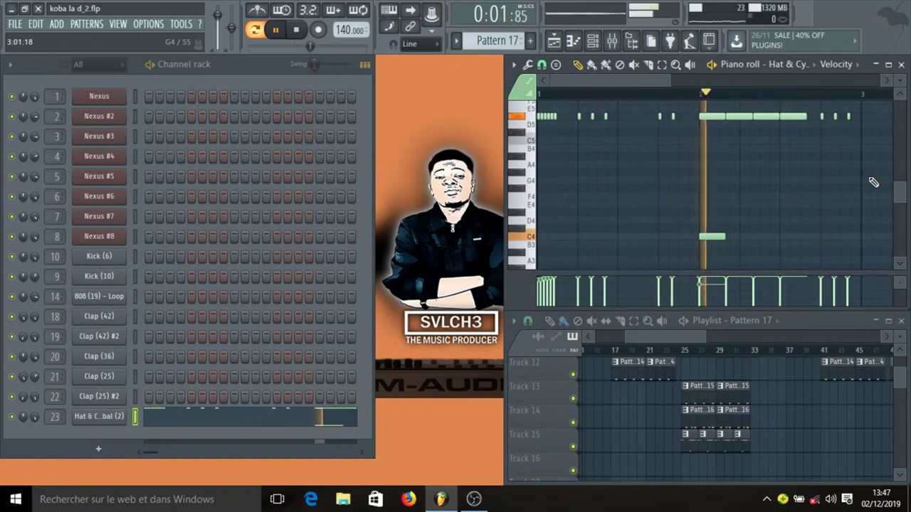
key("space")
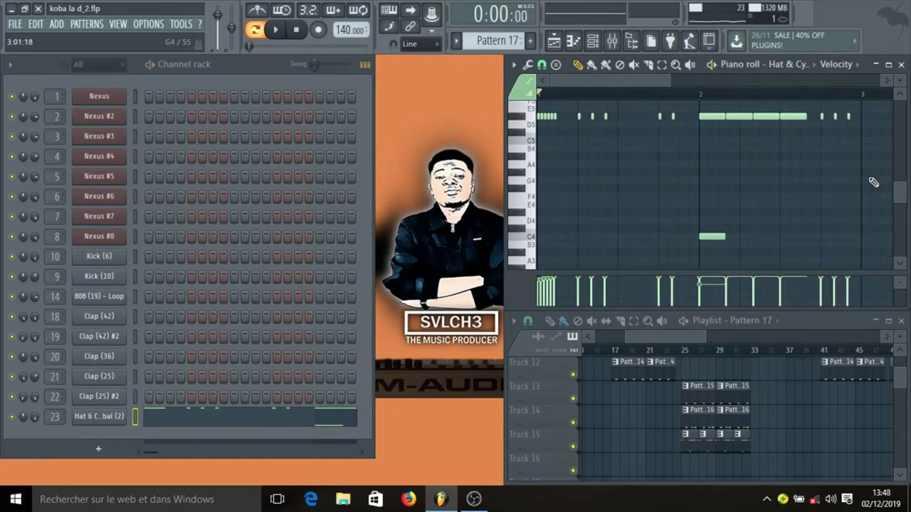
key("F12")
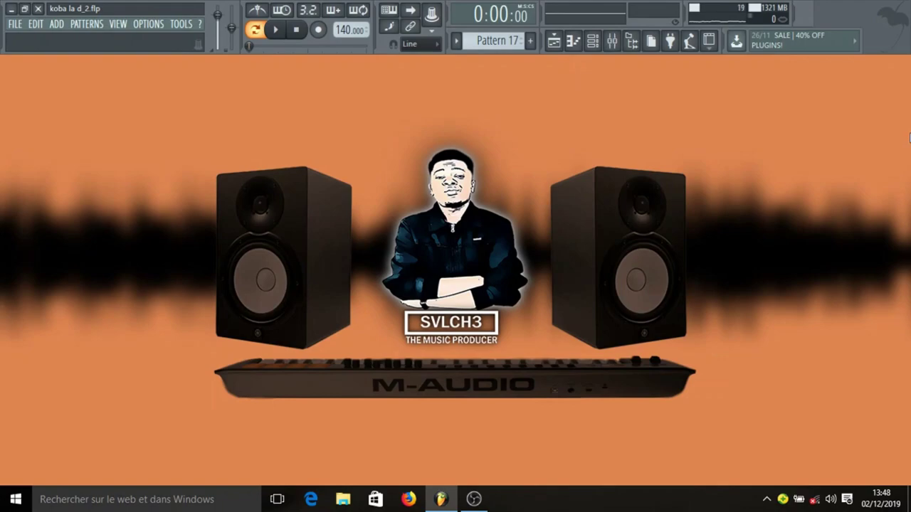